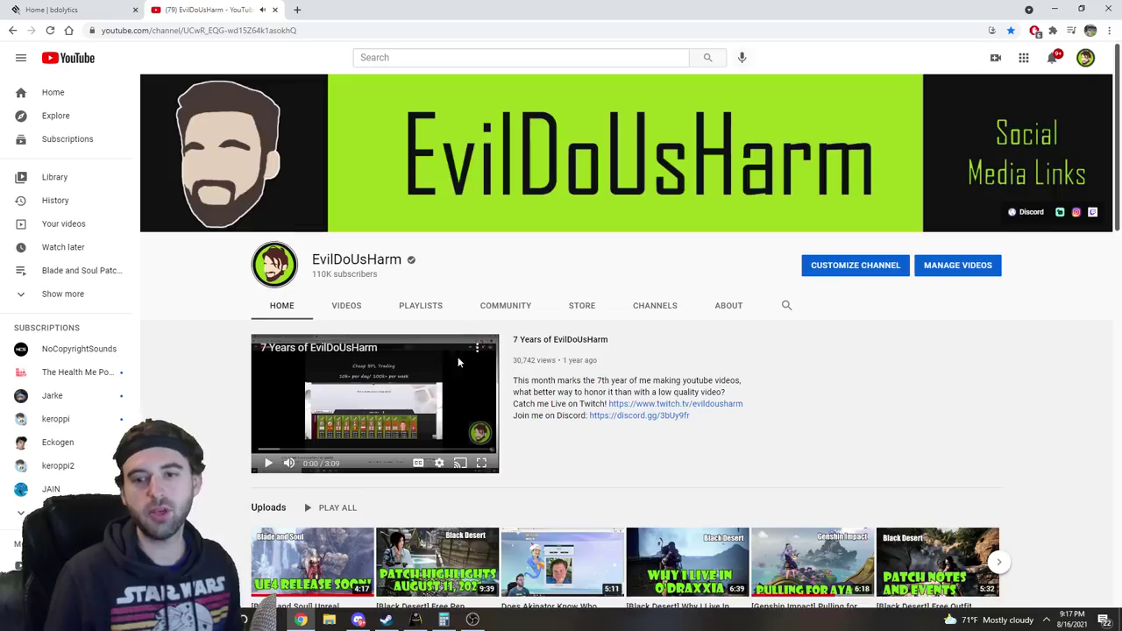
scroll(605, 307, "down", 5)
scroll(605, 307, "down", 5)
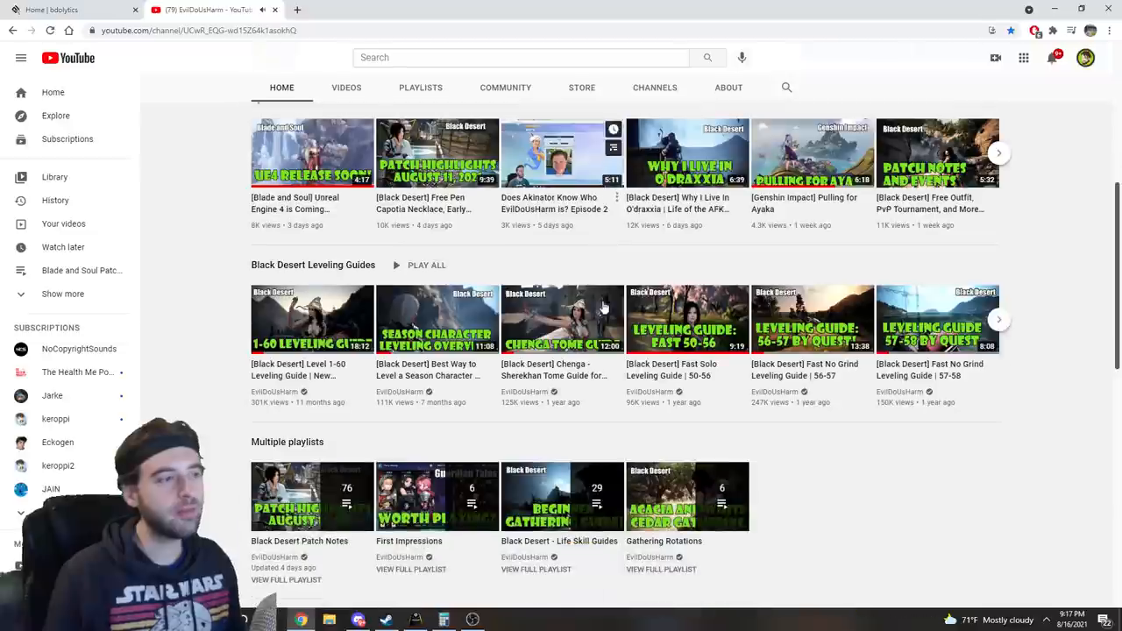
scroll(684, 275, "down", 4)
scroll(614, 263, "down", 4)
scroll(578, 254, "down", 4)
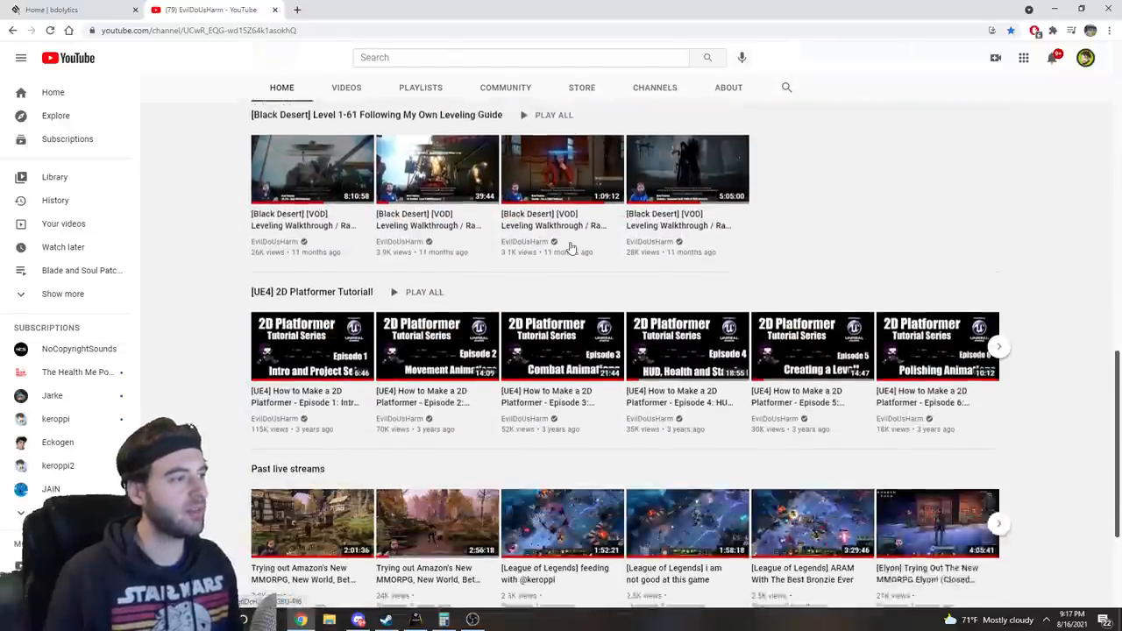
scroll(561, 250, "down", 3)
scroll(555, 248, "up", 5)
scroll(561, 263, "up", 3)
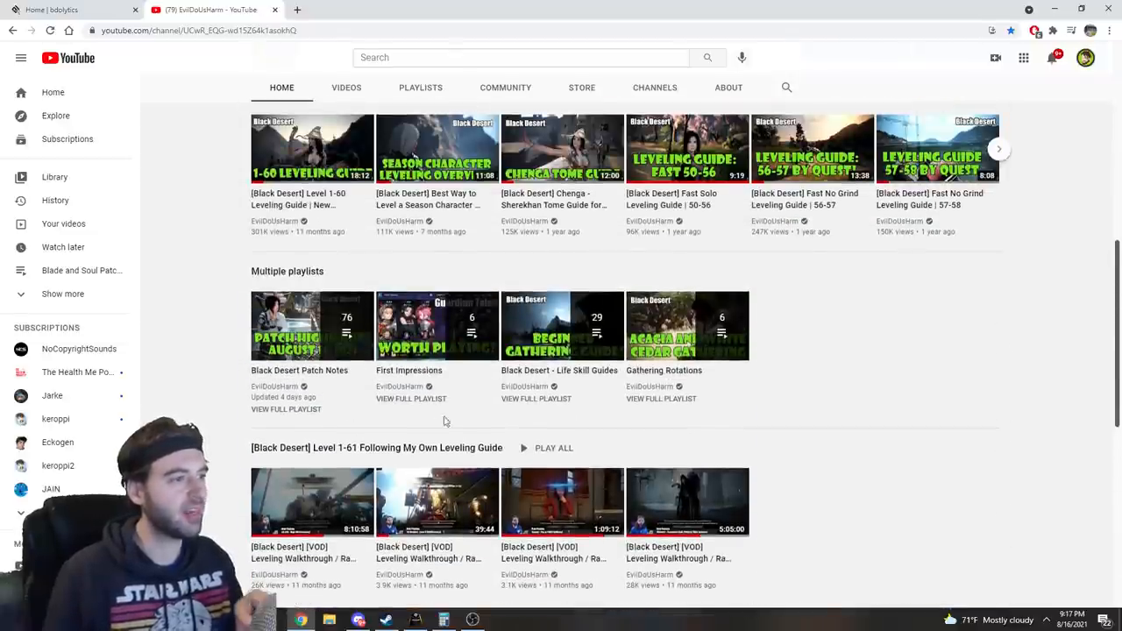
mouse_move(562, 326)
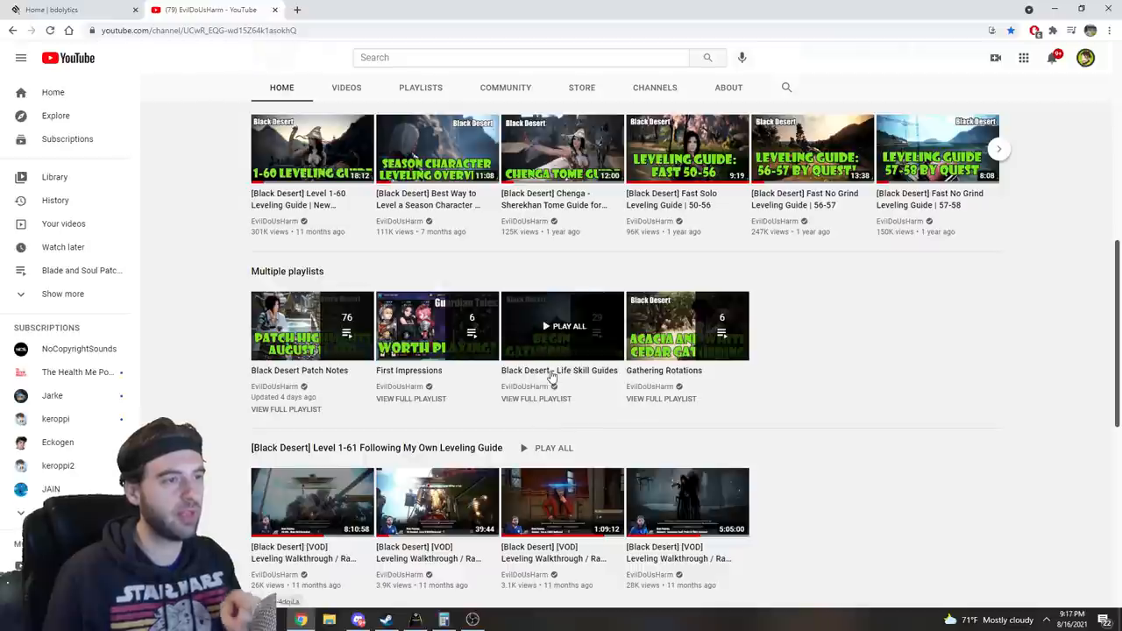
Start the Black Desert - Life Skill Guides playlist, then switch to the BDOlytics home page
left_click(552, 373)
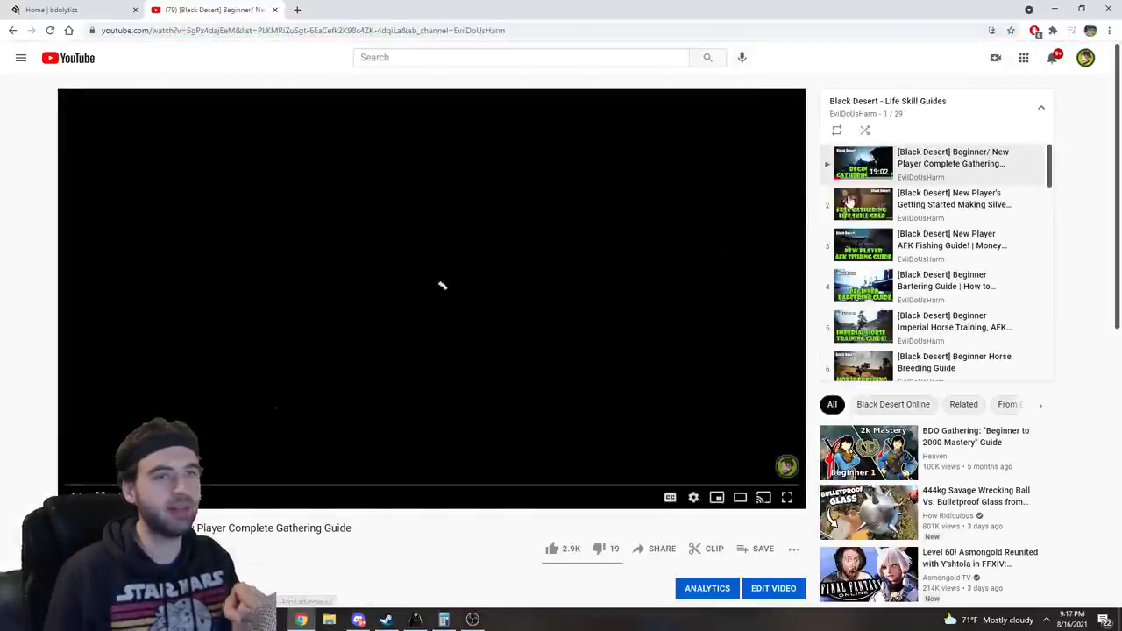
scroll(109, 484, "down", 3)
scroll(351, 298, "up", 3)
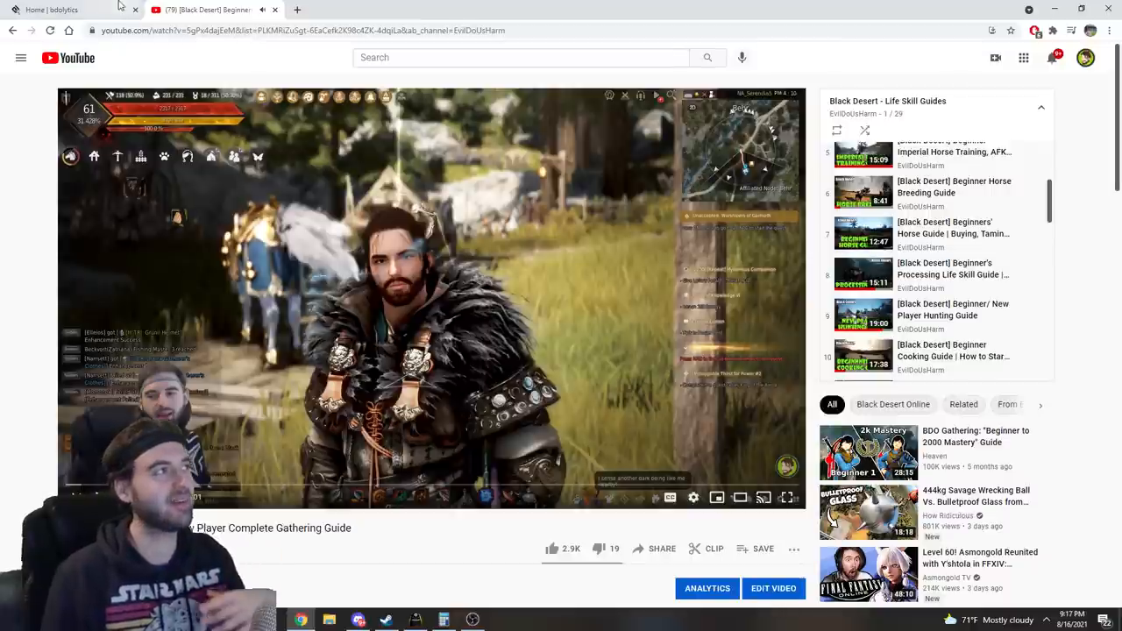
left_click(70, 9)
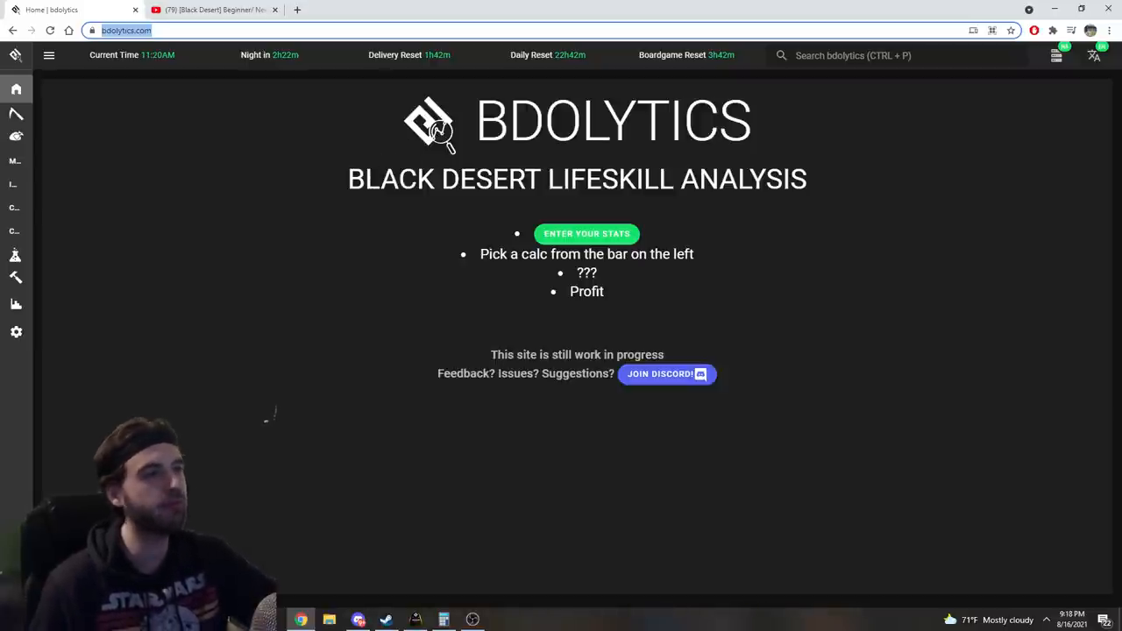
Go to Enter Your Stats and compare Family Fame and weight values against the game
left_click(558, 237)
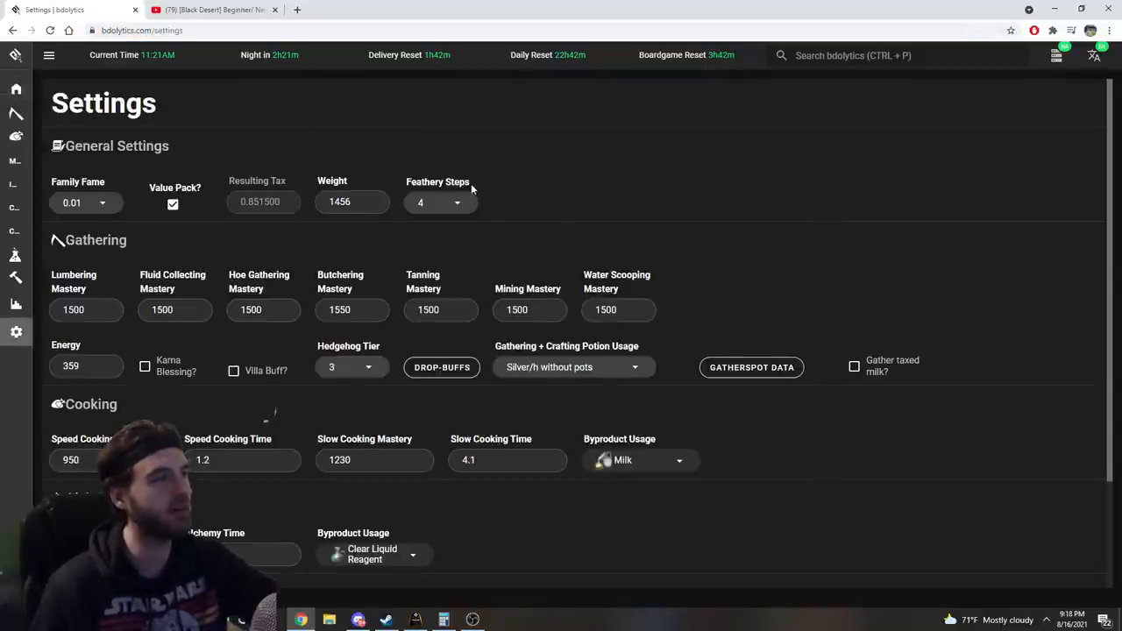
scroll(438, 210, "down", 1)
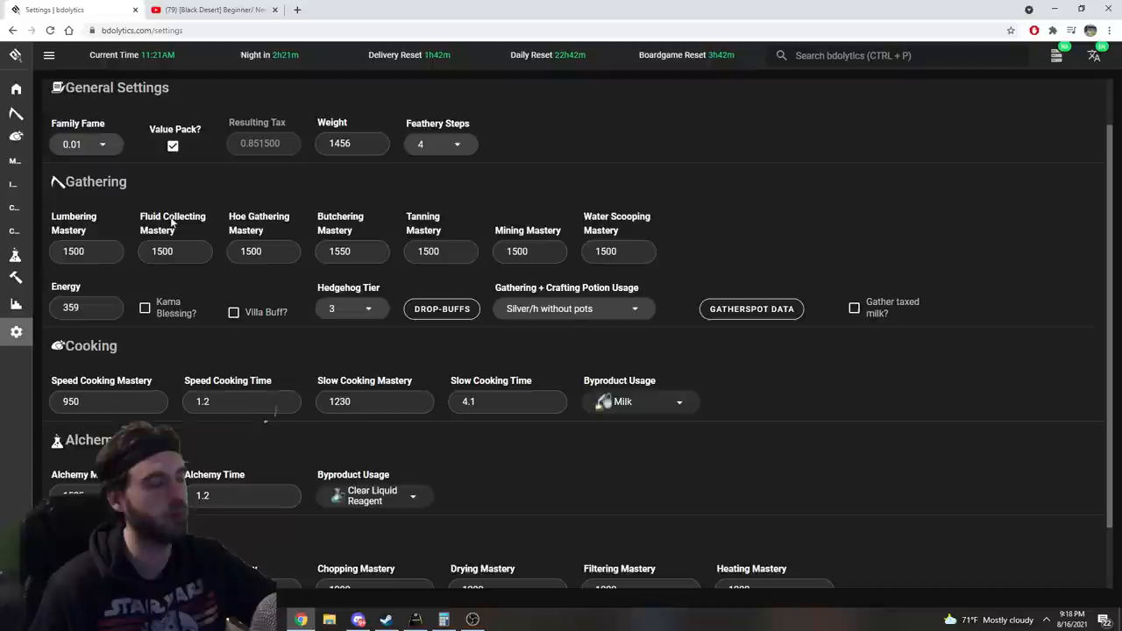
scroll(263, 228, "up", 1)
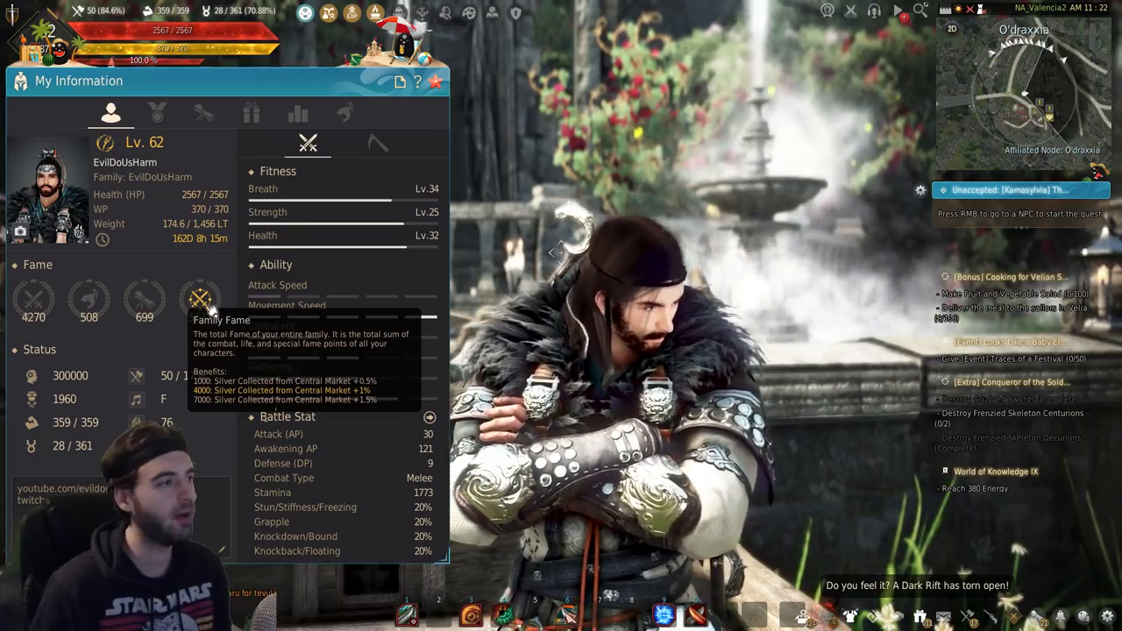
mouse_move(200, 299)
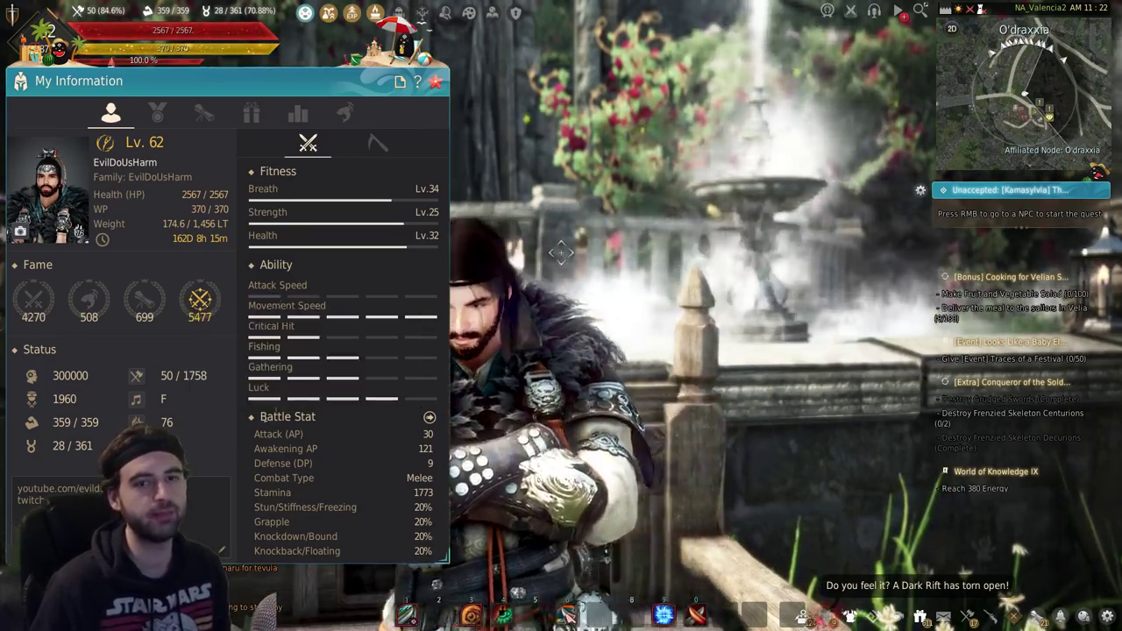
key("alt+Tab")
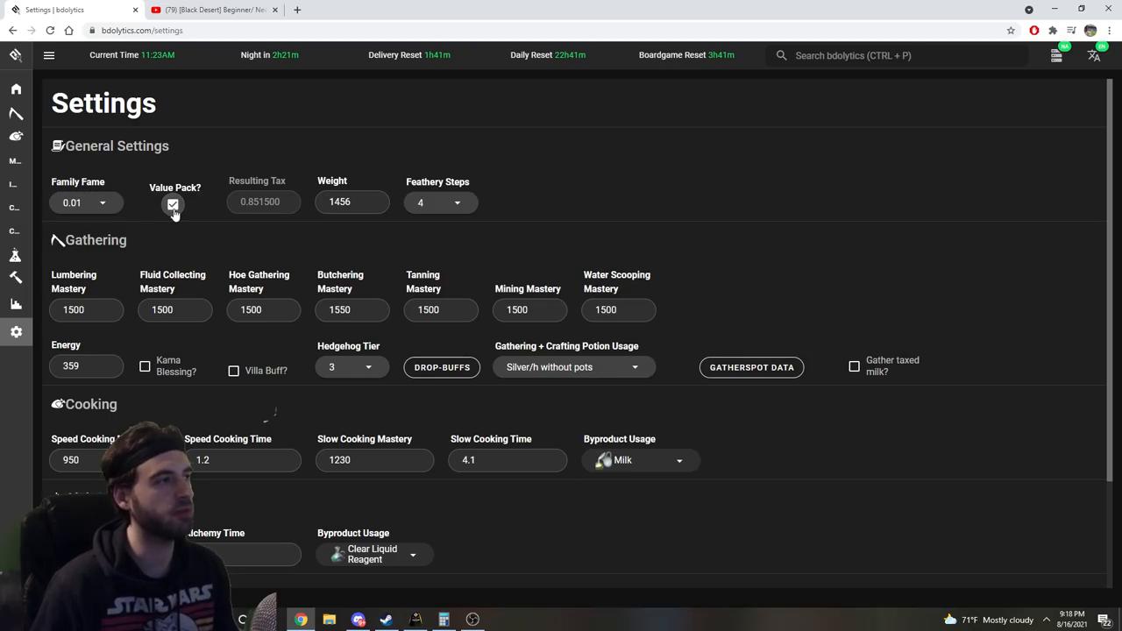
left_click(427, 619)
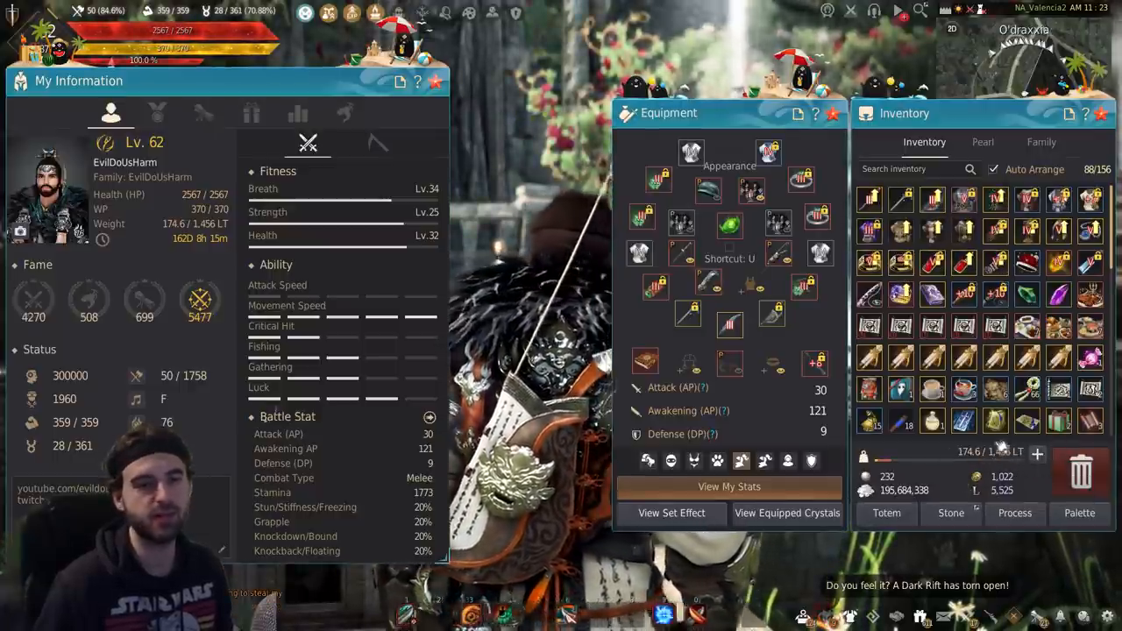
key("alt+Tab")
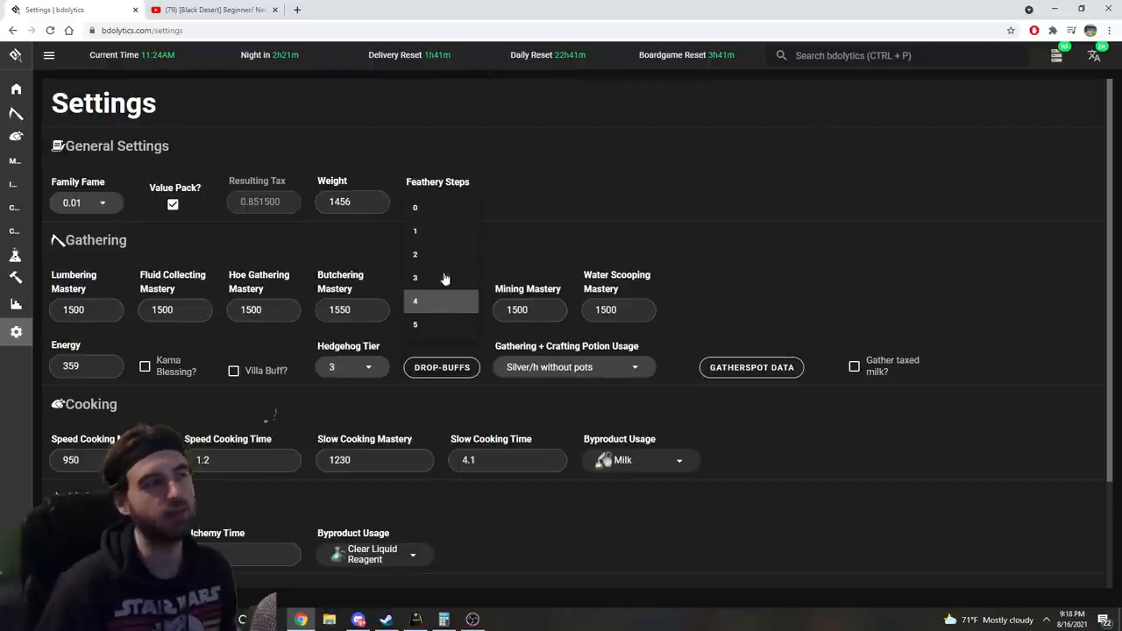
Check the fairy's skills in Fairy Information and return to the BDOlytics settings
left_click(462, 619)
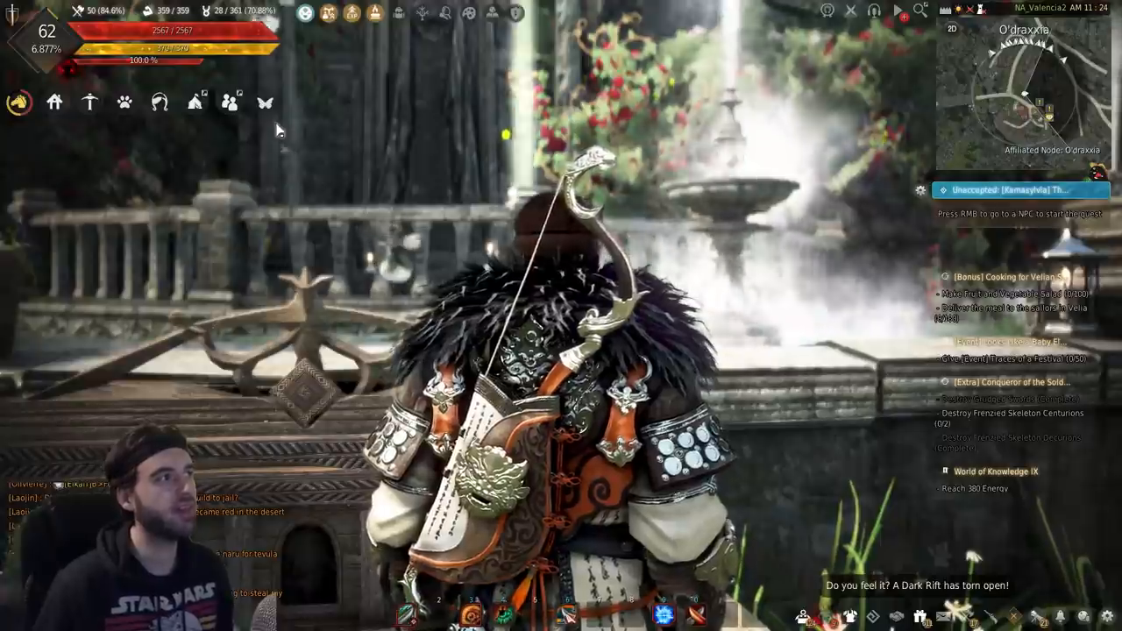
left_click(265, 103)
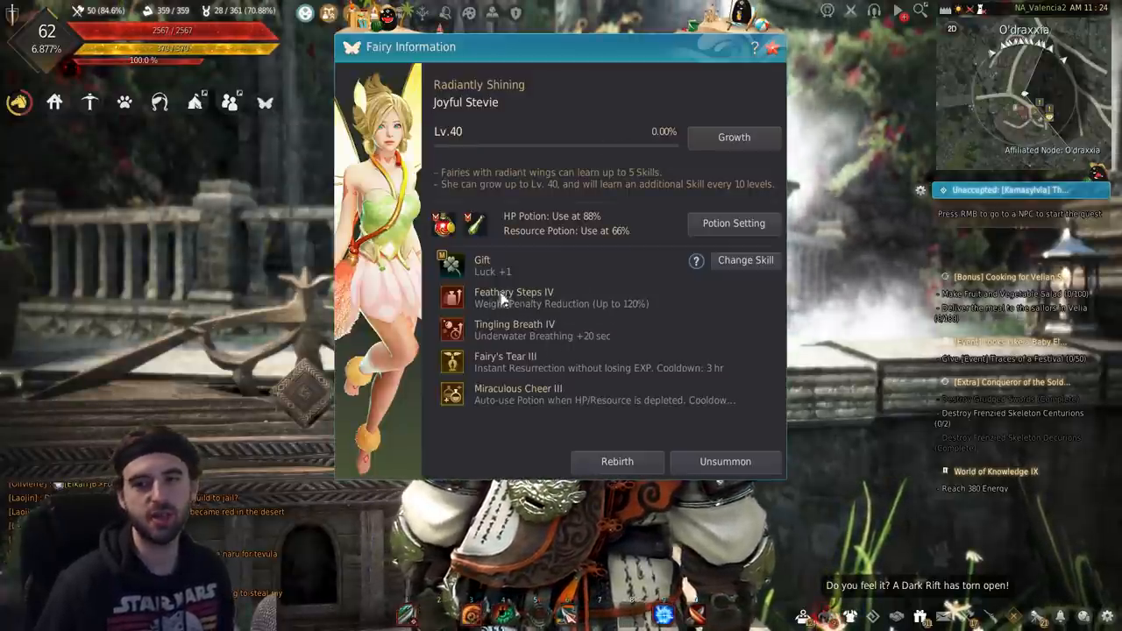
key("Escape")
key("alt+Tab")
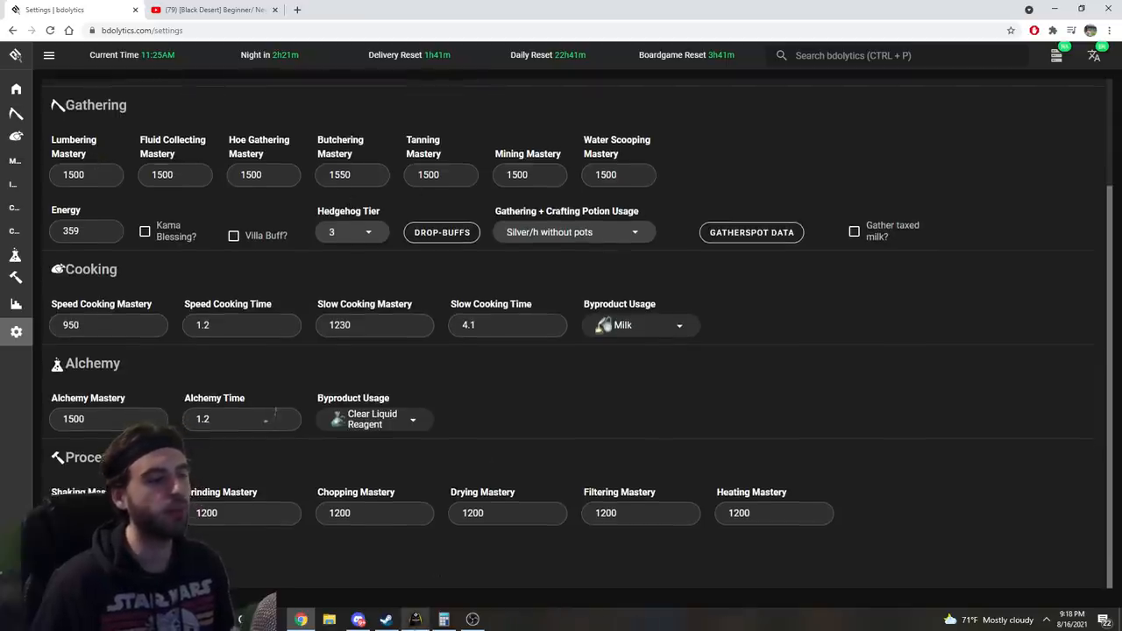
Review the character's Life Skill masteries in My Information and return to BDOlytics settings
key("alt+Tab")
key("p")
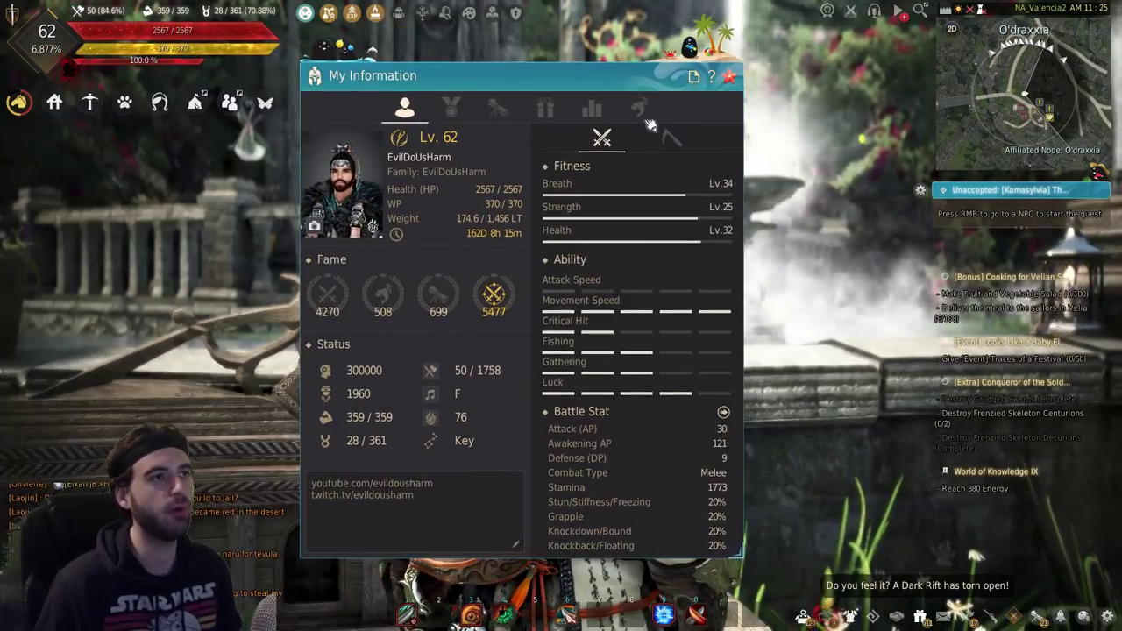
left_click(638, 107)
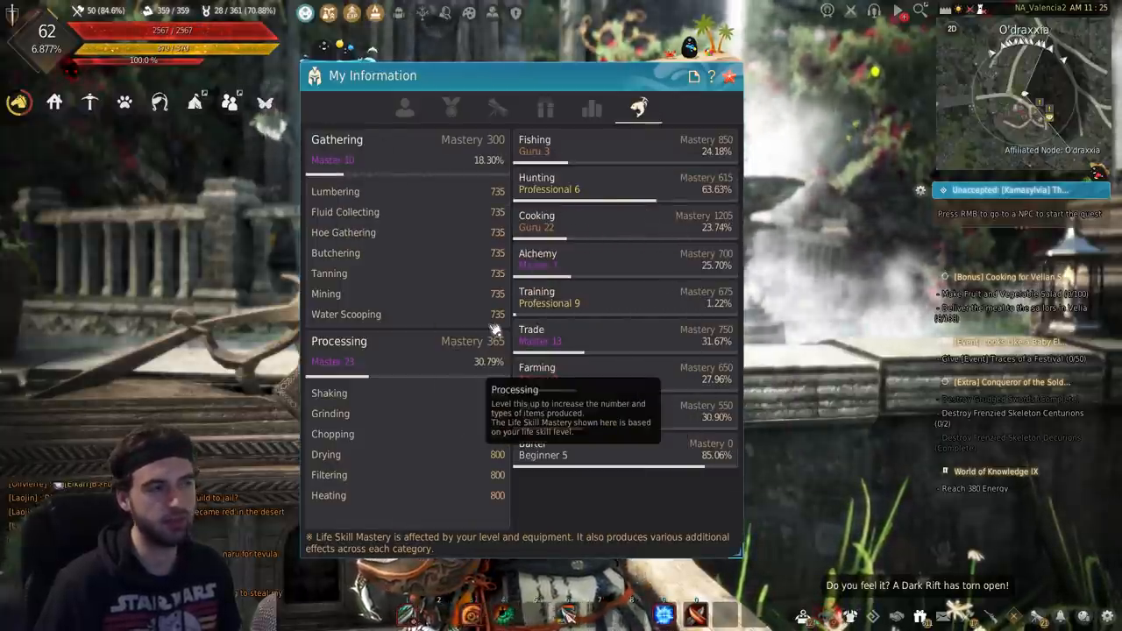
key("Escape")
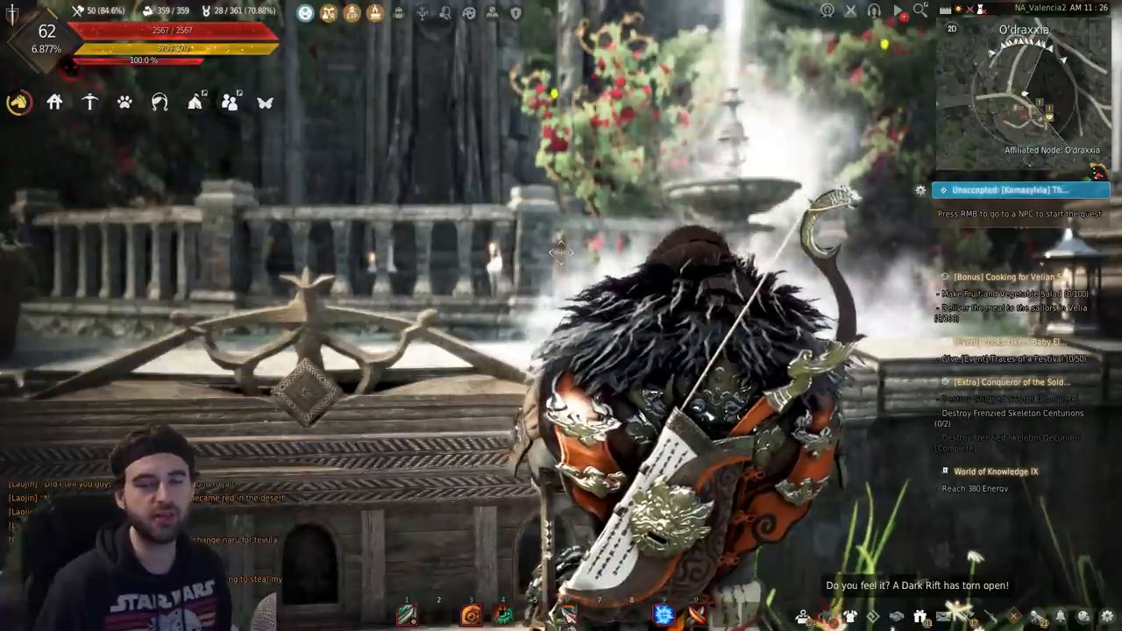
key("alt+Tab")
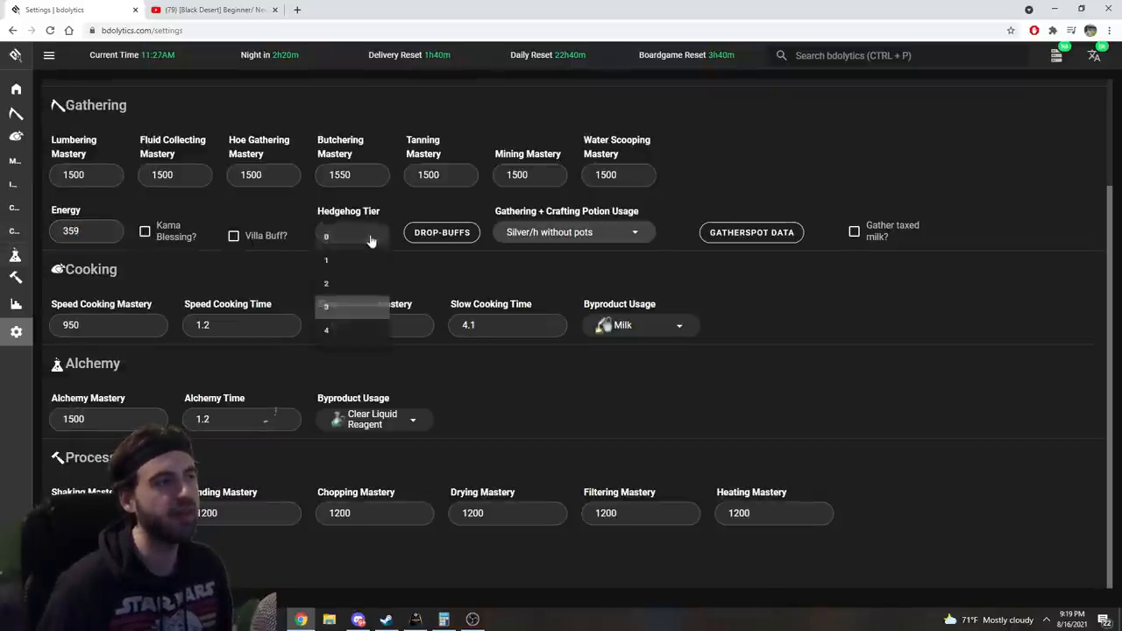
Set Hedgehog Tier to 0, verifying against the in-game Pet List
left_click(370, 241)
key("alt+Tab")
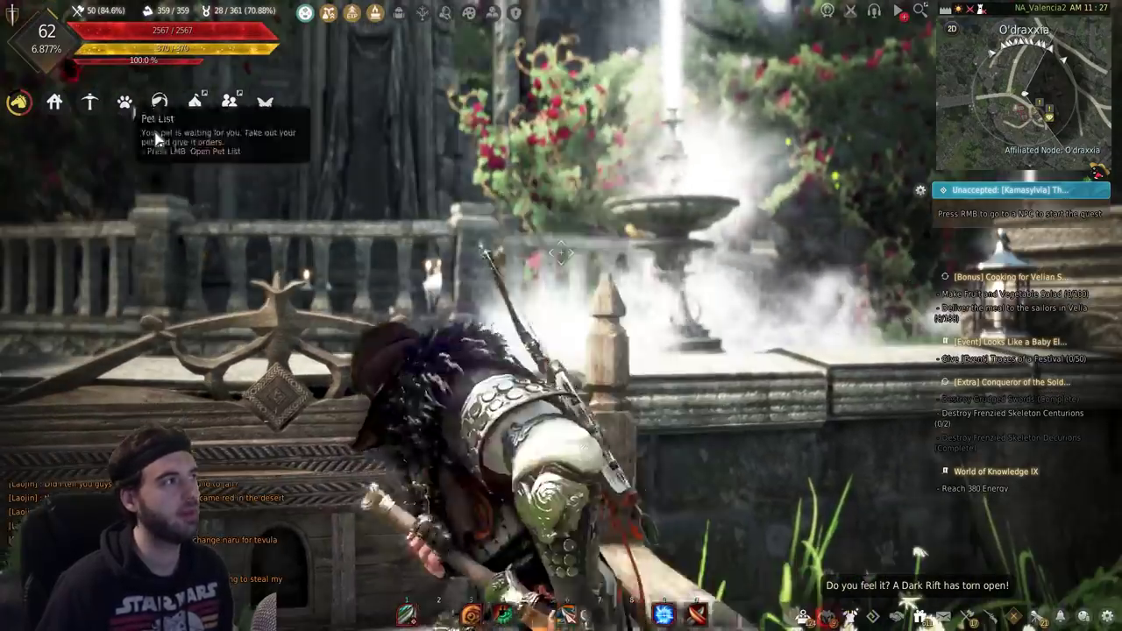
left_click(125, 102)
scroll(571, 302, "down", 1)
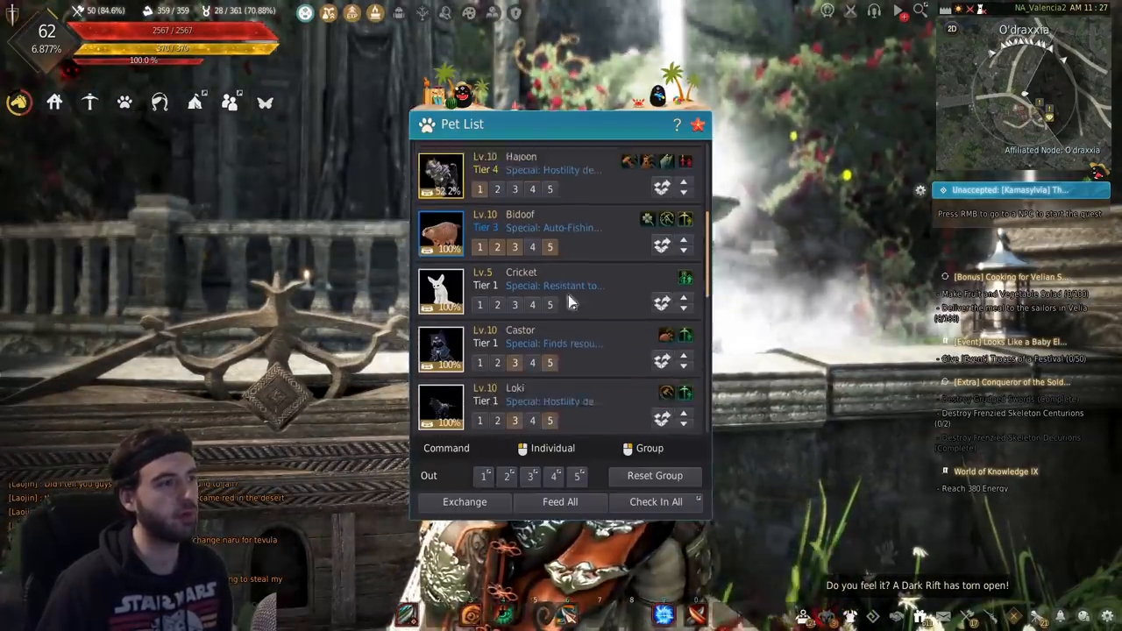
scroll(570, 302, "down", 1)
scroll(571, 302, "down", 1)
scroll(543, 298, "down", 1)
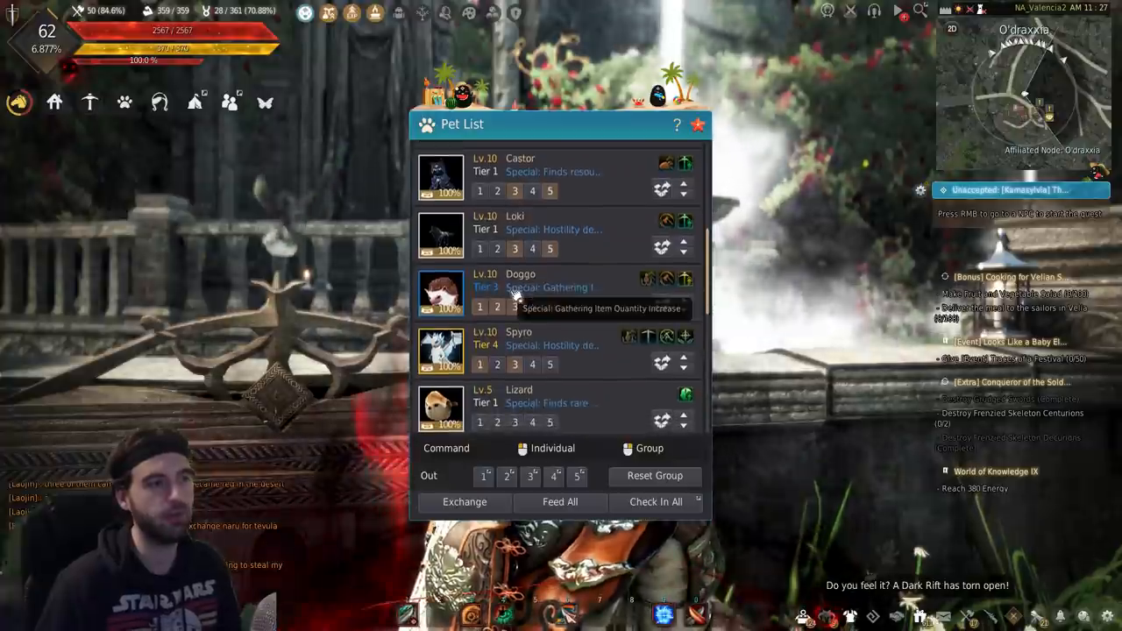
key("Escape")
key("alt+Tab")
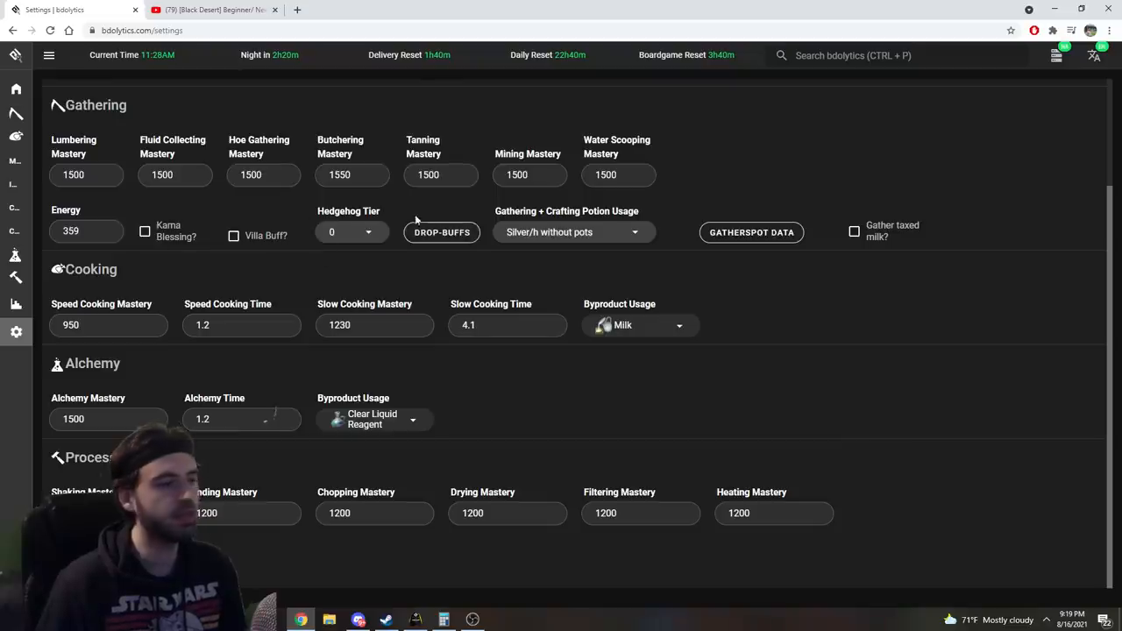
scroll(410, 283, "up", 1)
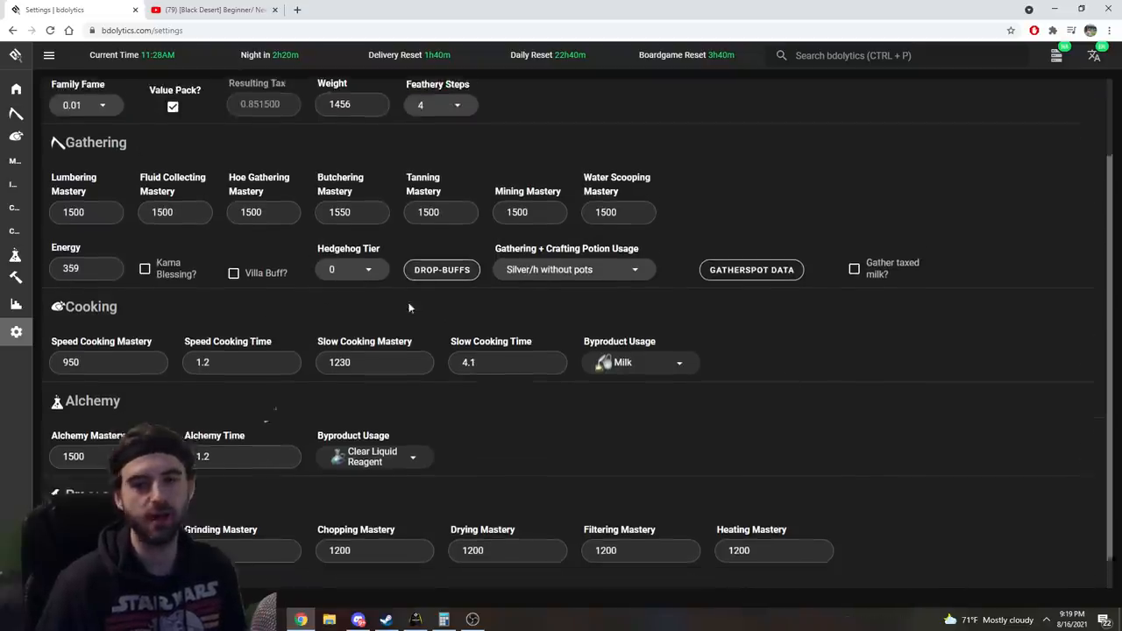
scroll(409, 282, "down", 1)
scroll(436, 373, "up", 1)
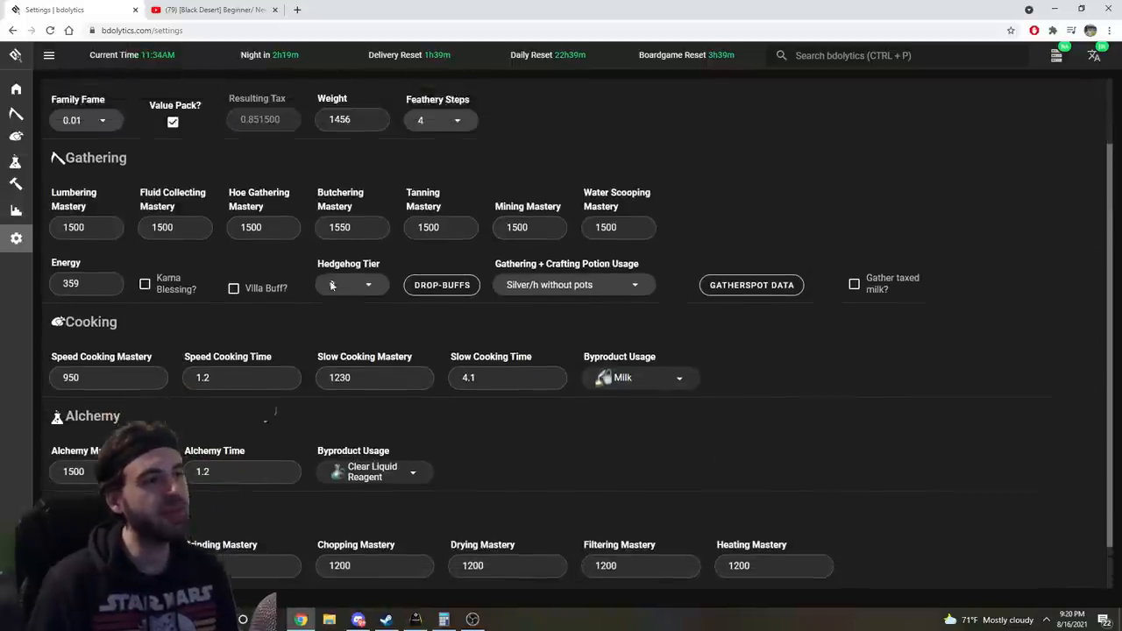
scroll(614, 368, "up", 1)
scroll(723, 354, "down", 1)
scroll(722, 354, "up", 2)
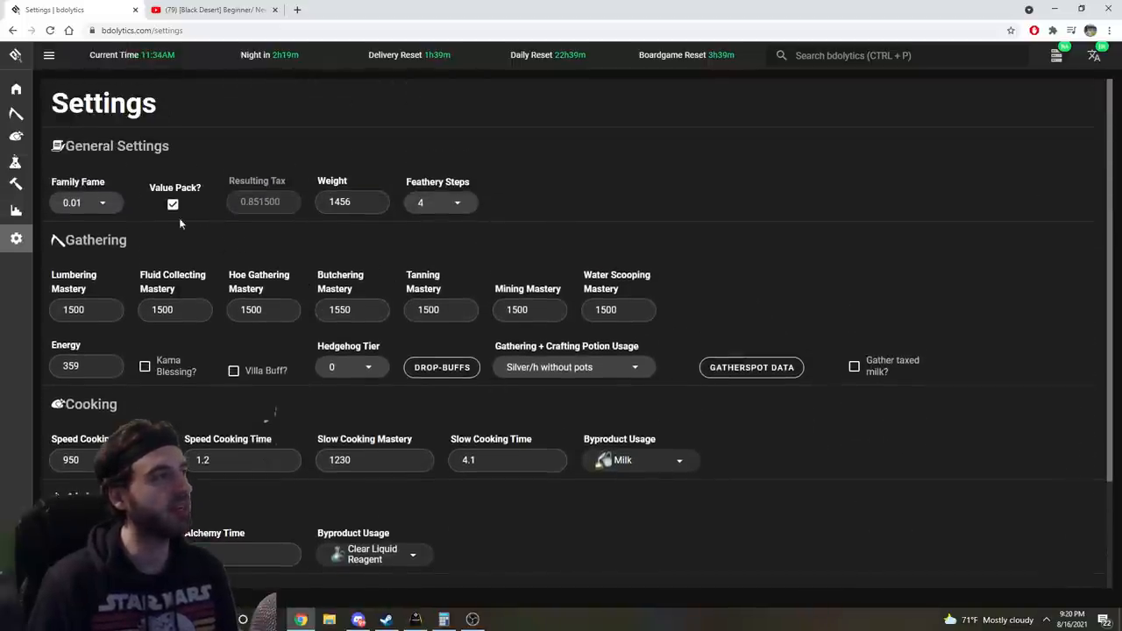
mouse_move(16, 114)
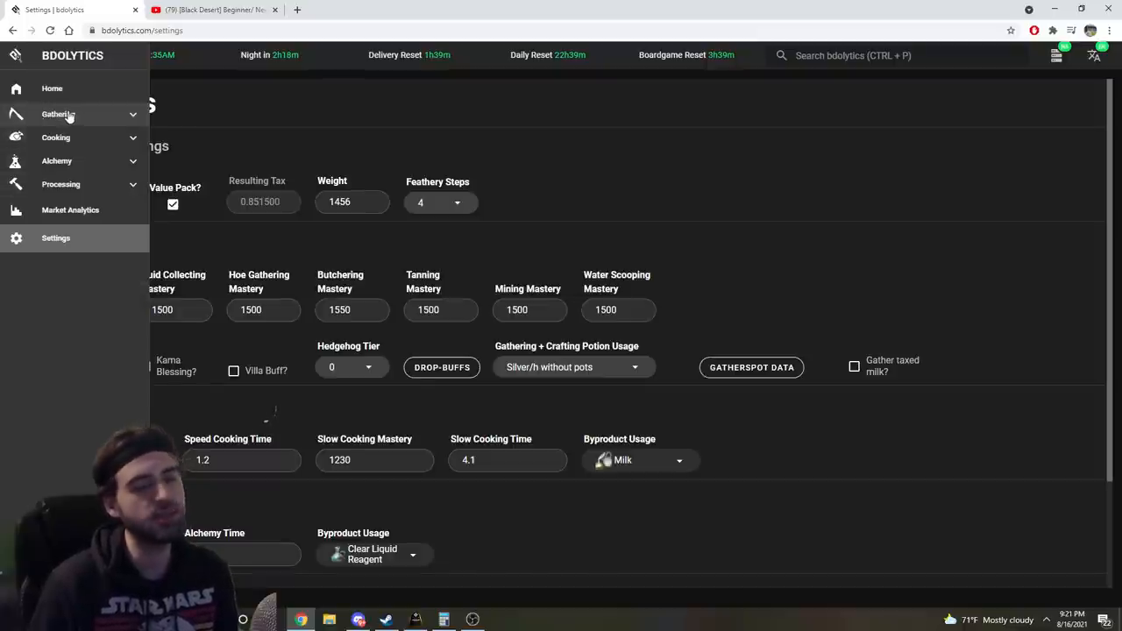
Show the Gathering Overview table of silver per hour by gathering spot
left_click(68, 117)
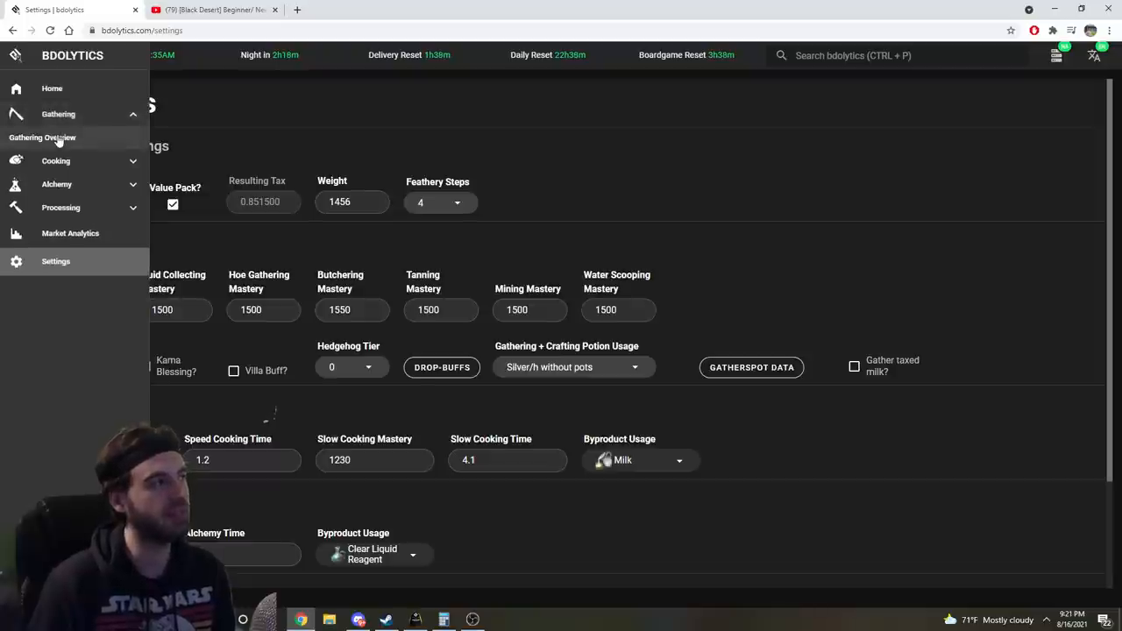
left_click(57, 138)
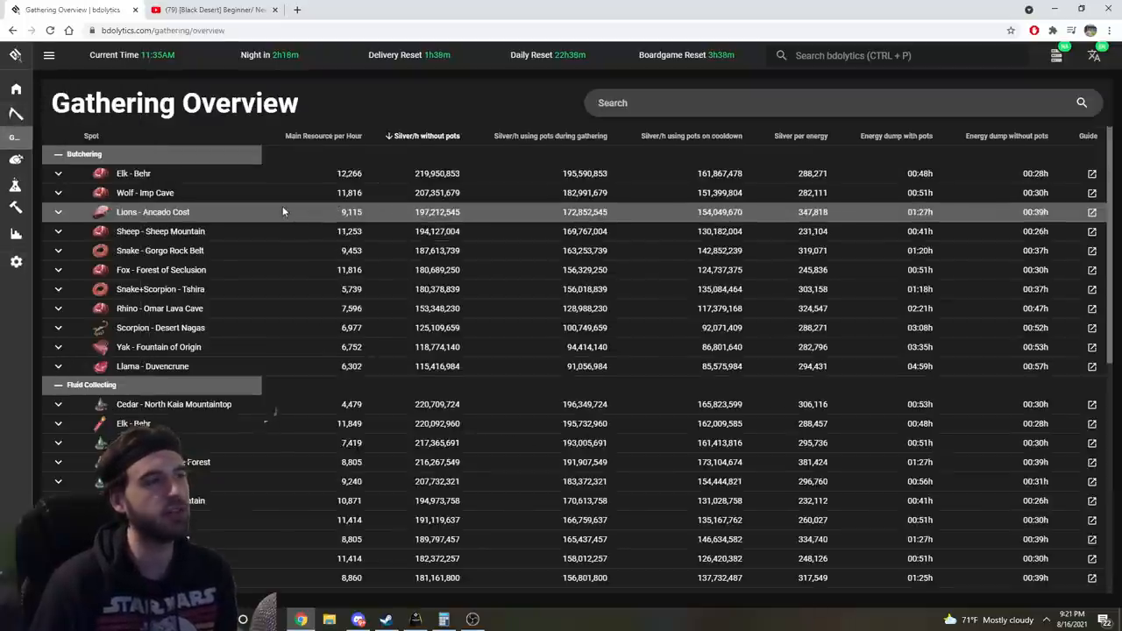
scroll(326, 202, "down", 5)
scroll(312, 211, "down", 2)
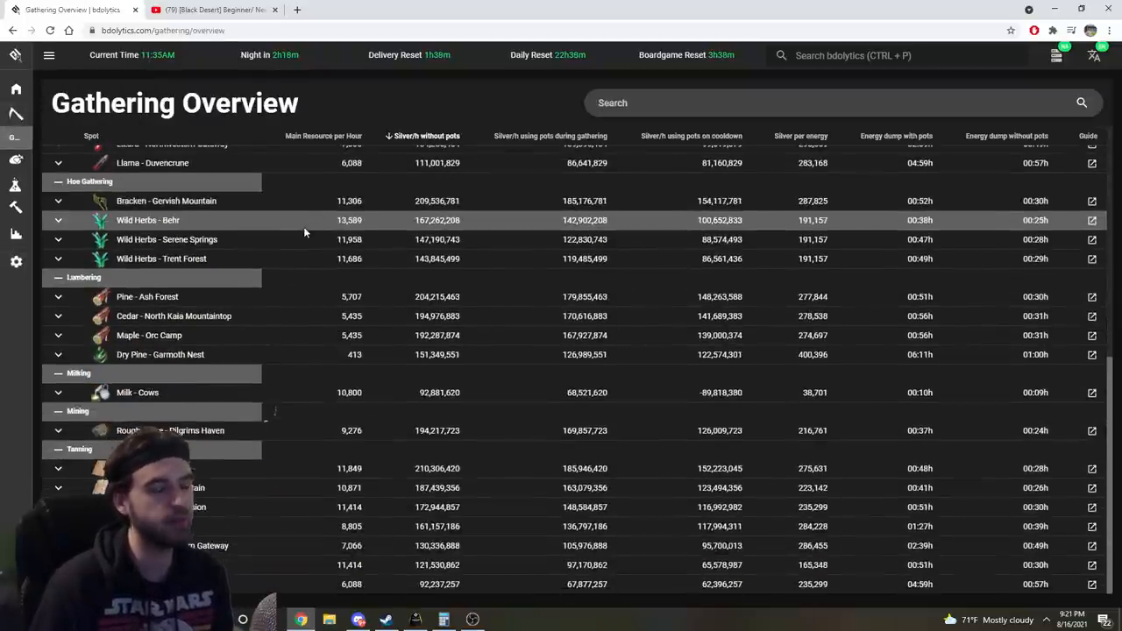
scroll(313, 225, "up", 4)
scroll(241, 256, "up", 3)
scroll(241, 256, "up", 2)
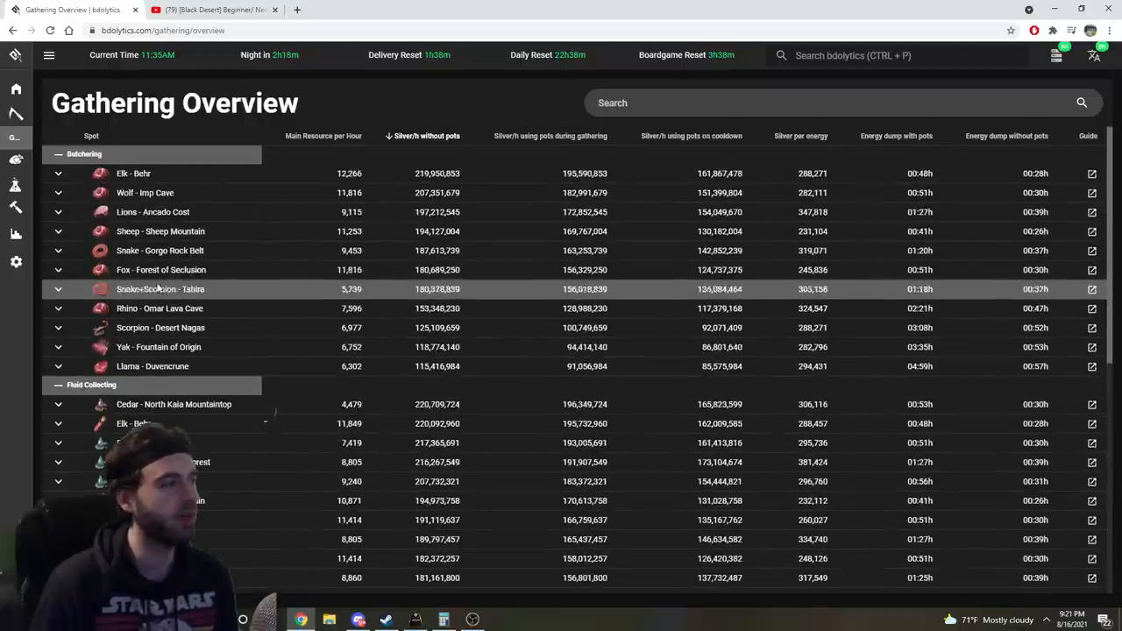
scroll(131, 298, "up", 2)
scroll(90, 309, "down", 4)
scroll(270, 352, "down", 1)
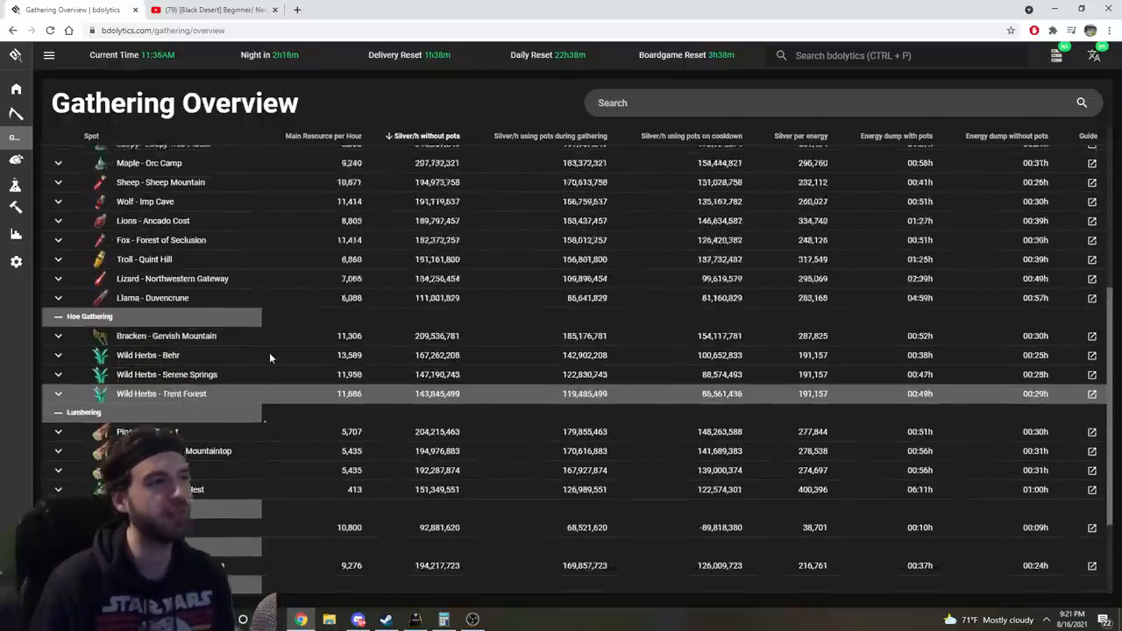
scroll(269, 352, "up", 8)
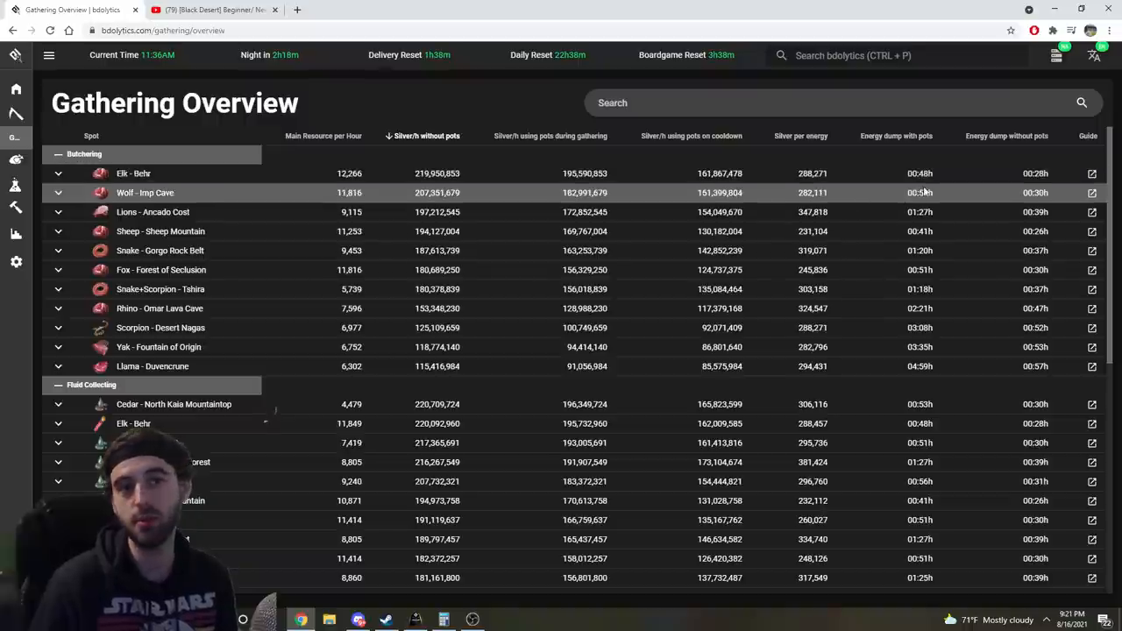
View the Elk - Behr guide video, then close it and the beginner gathering guide tabs
left_click(1092, 173)
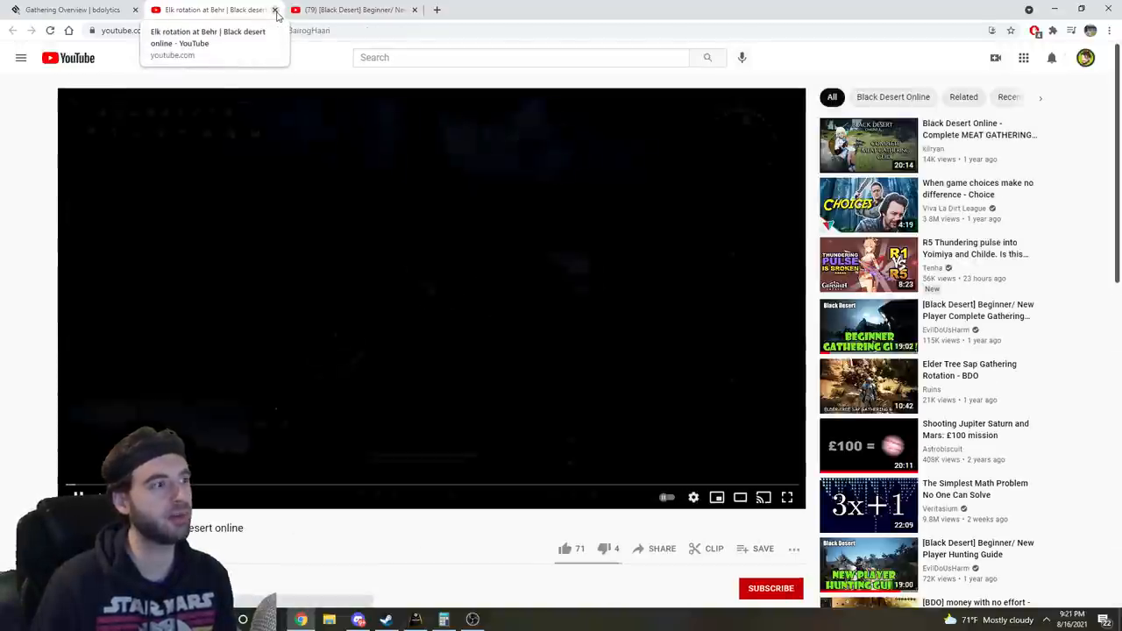
left_click(275, 10)
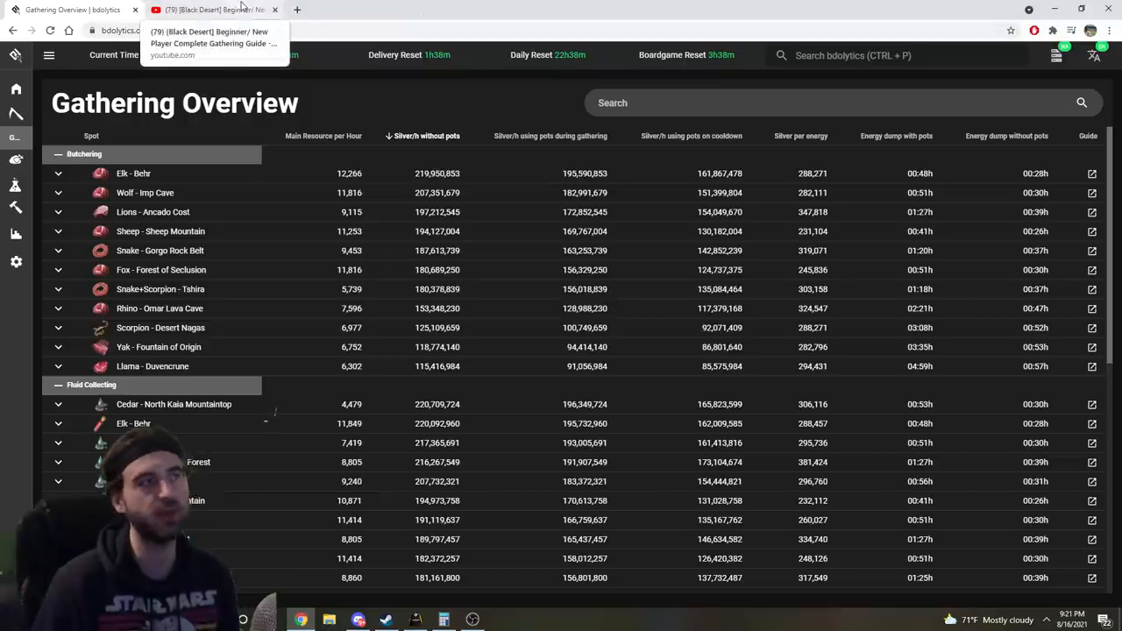
left_click(232, 10)
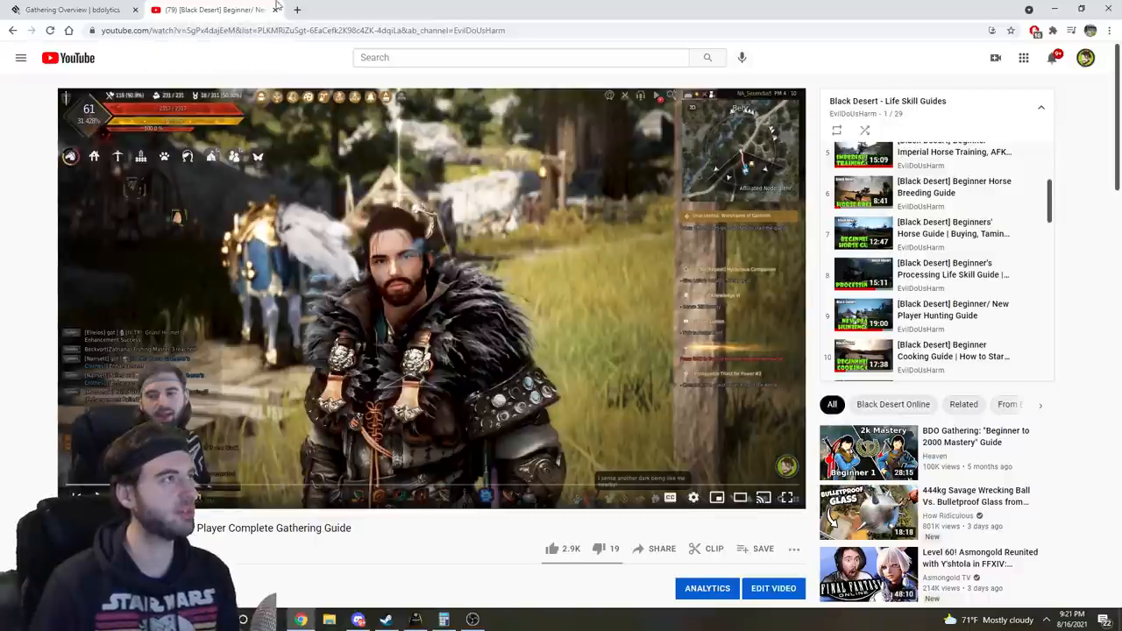
scroll(368, 107, "down", 2)
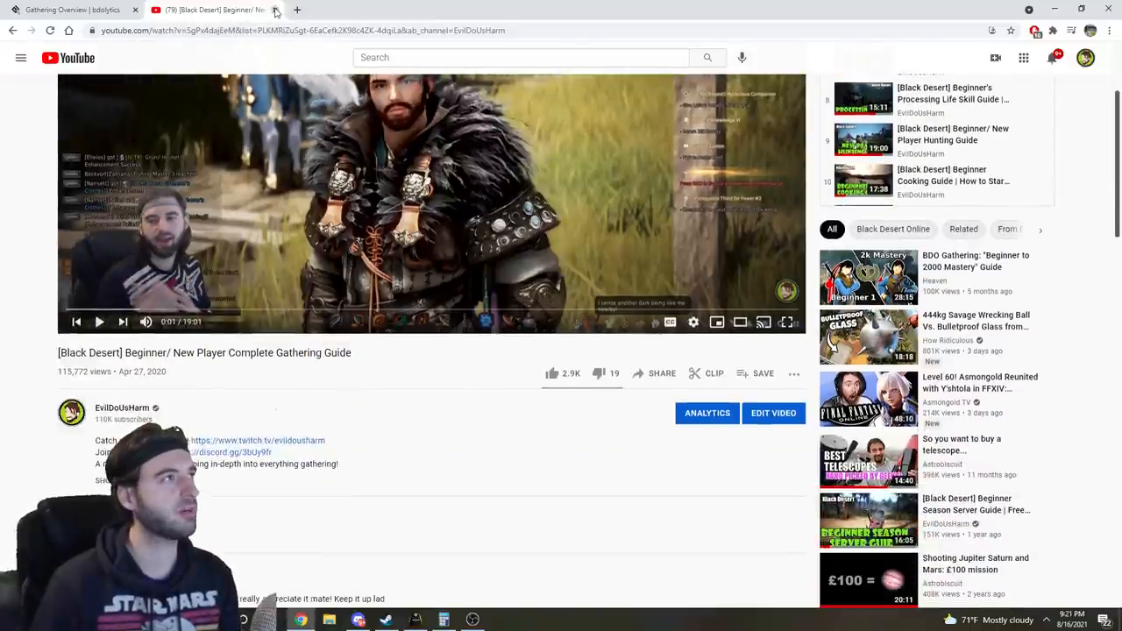
left_click(276, 10)
scroll(386, 210, "down", 3)
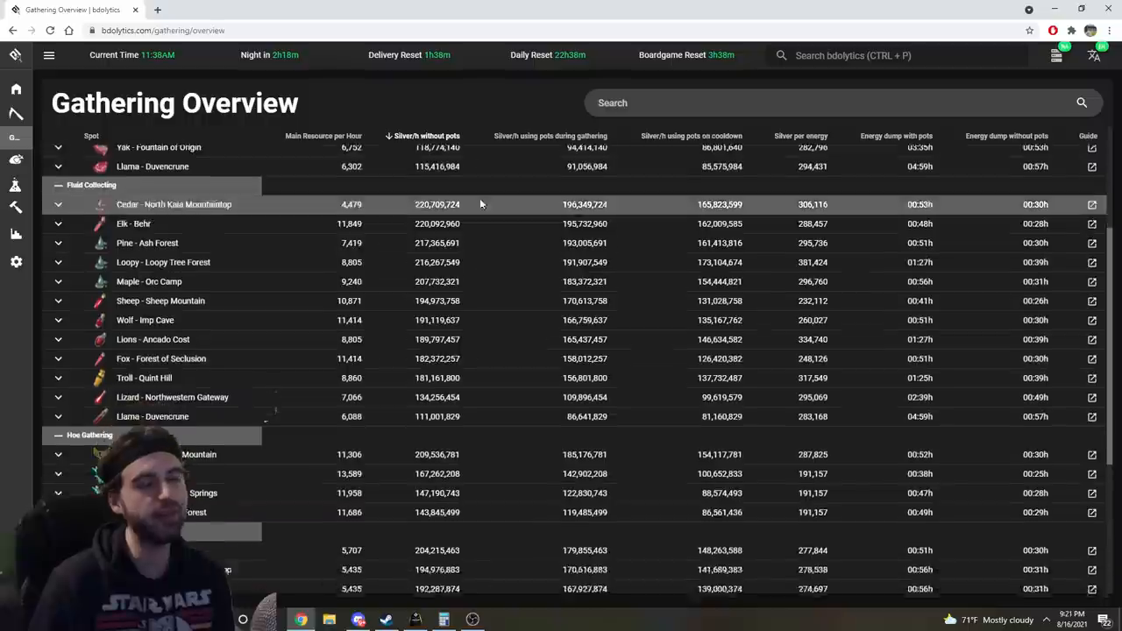
scroll(418, 285, "up", 2)
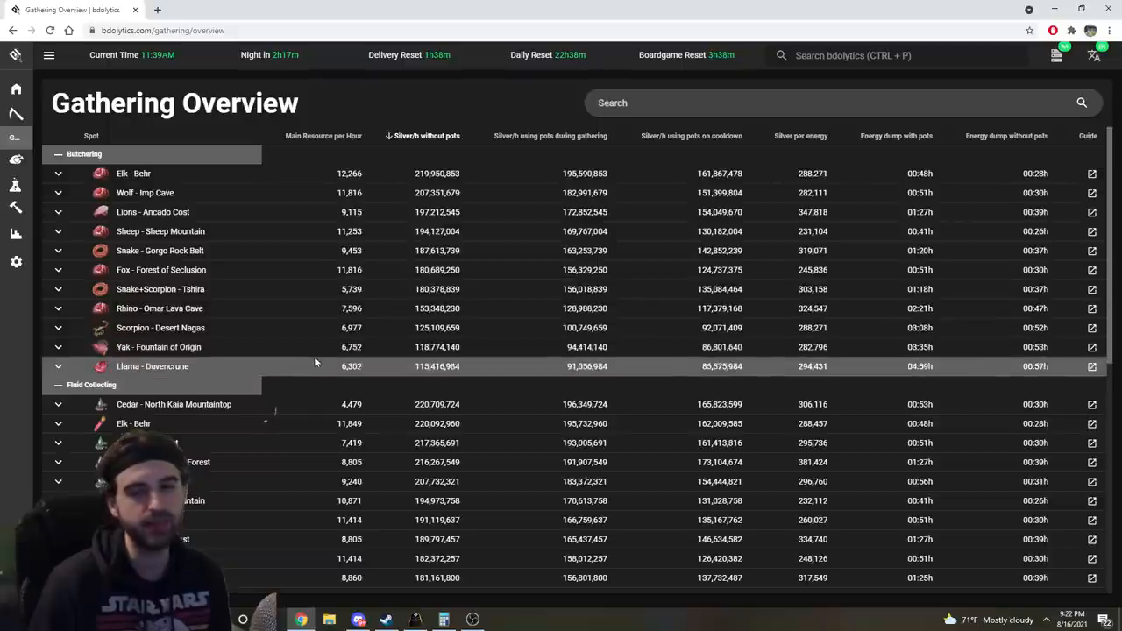
scroll(308, 352, "down", 2)
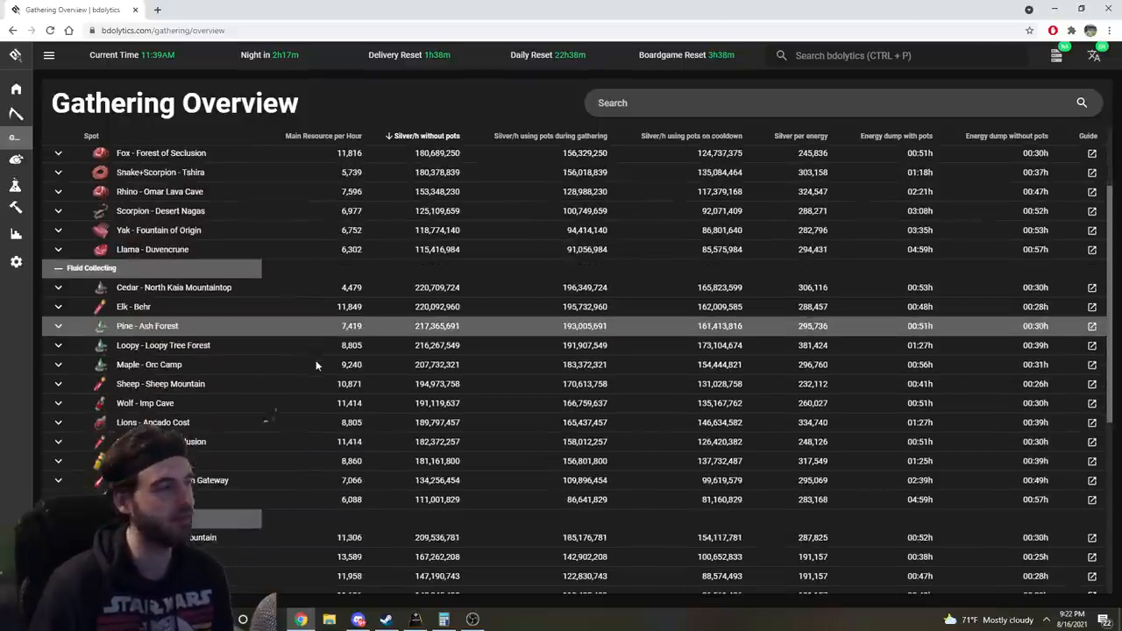
scroll(322, 355, "down", 1)
scroll(321, 355, "up", 2)
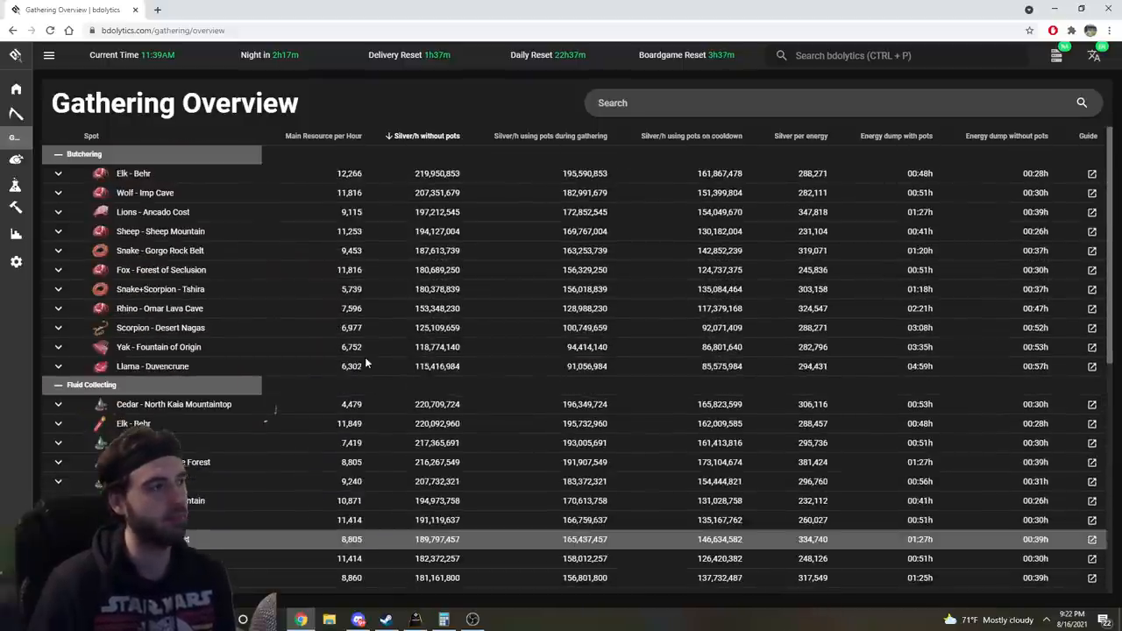
scroll(441, 266, "down", 3)
scroll(350, 254, "down", 2)
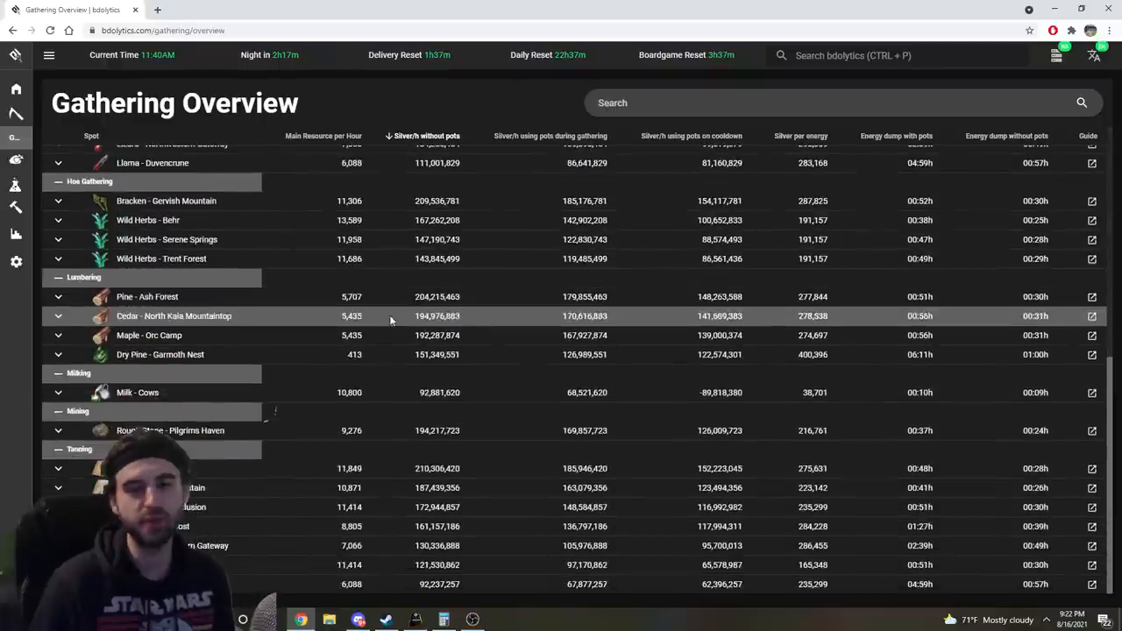
scroll(307, 245, "down", 2)
Show the full Market Cooking recipe list from the Cooking calculators
left_click(35, 161)
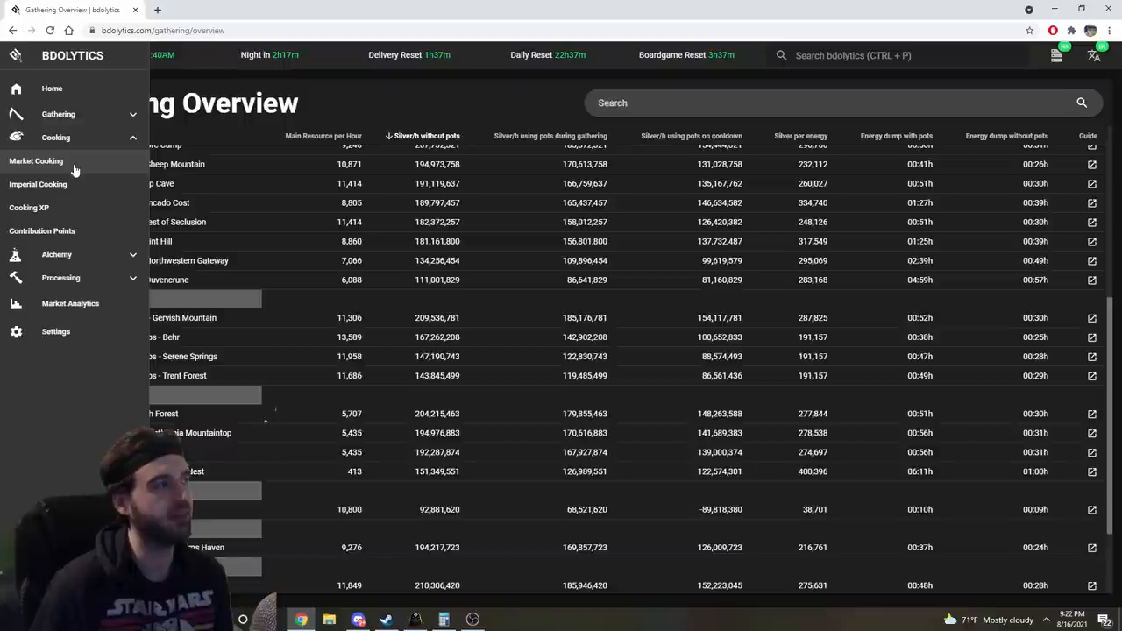
left_click(36, 160)
left_click(244, 182)
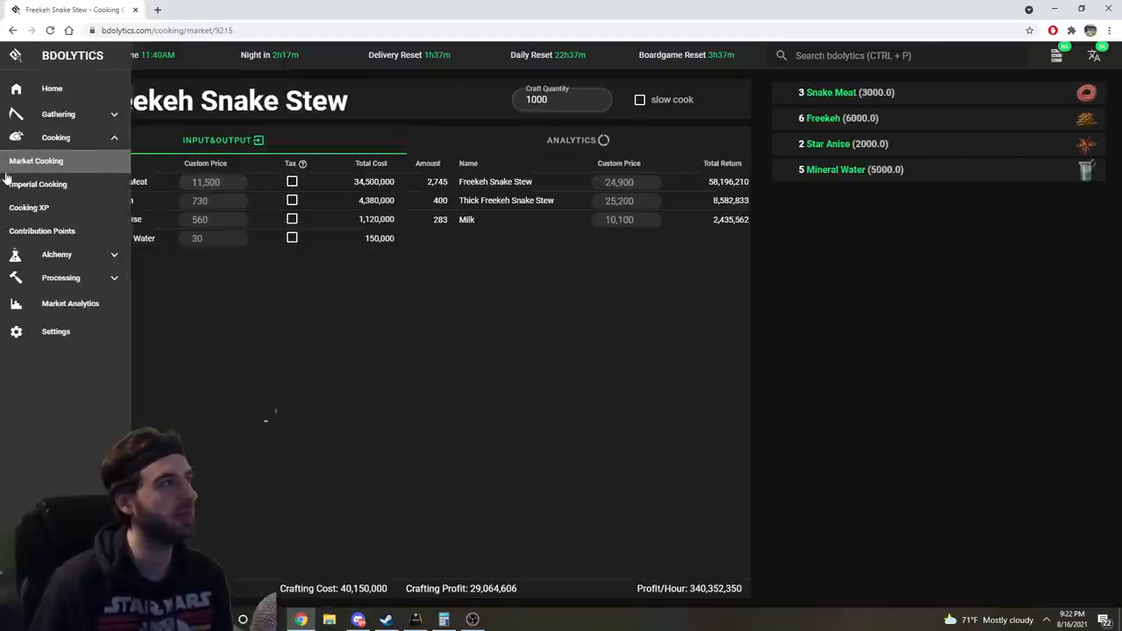
left_click(53, 160)
Rank recipes by highest Silver/Hour and go into the Freekeh Snake Stew profit breakdown
left_click(521, 136)
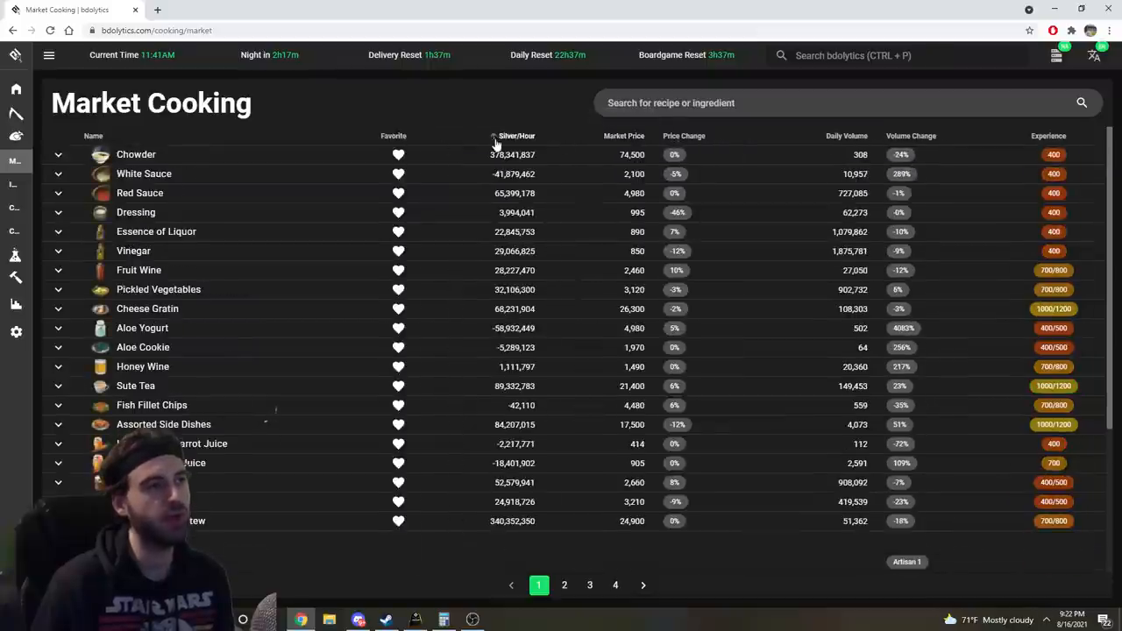
left_click(517, 136)
left_click(532, 136)
left_click(223, 173)
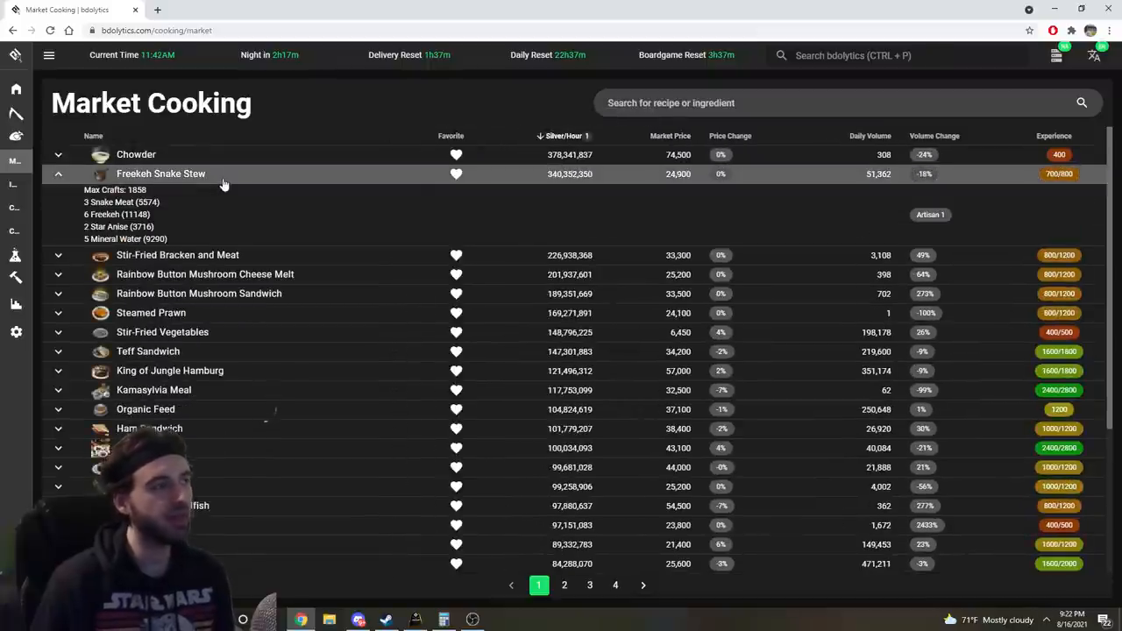
left_click(233, 179)
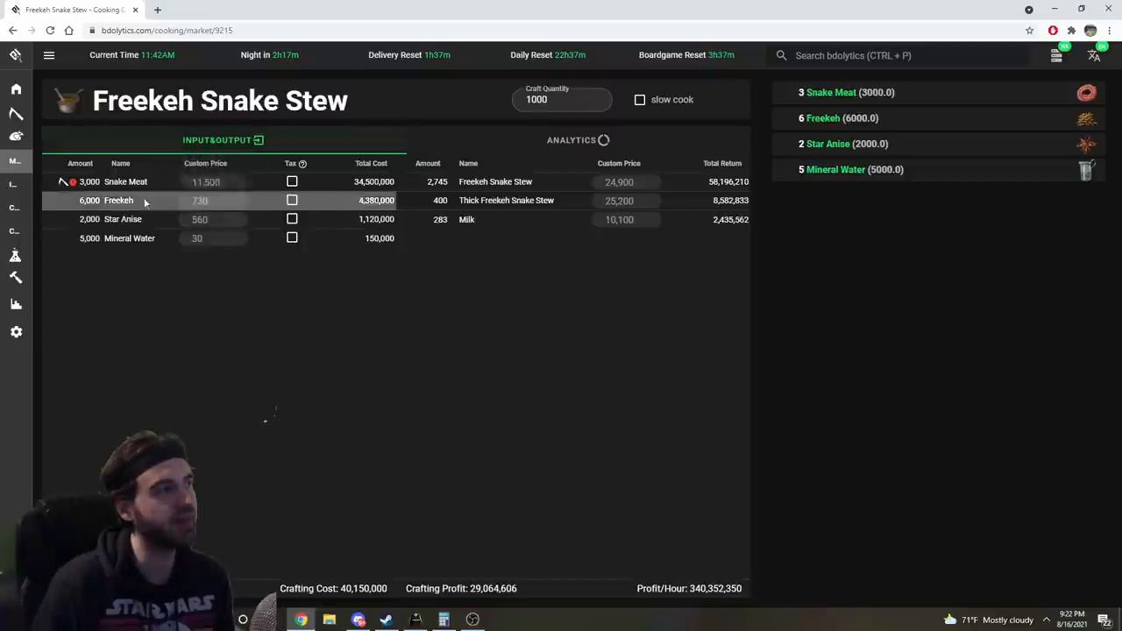
Look up Snake Meat buying prices on the in-game Central Market and return to the calculator
key("alt+Tab")
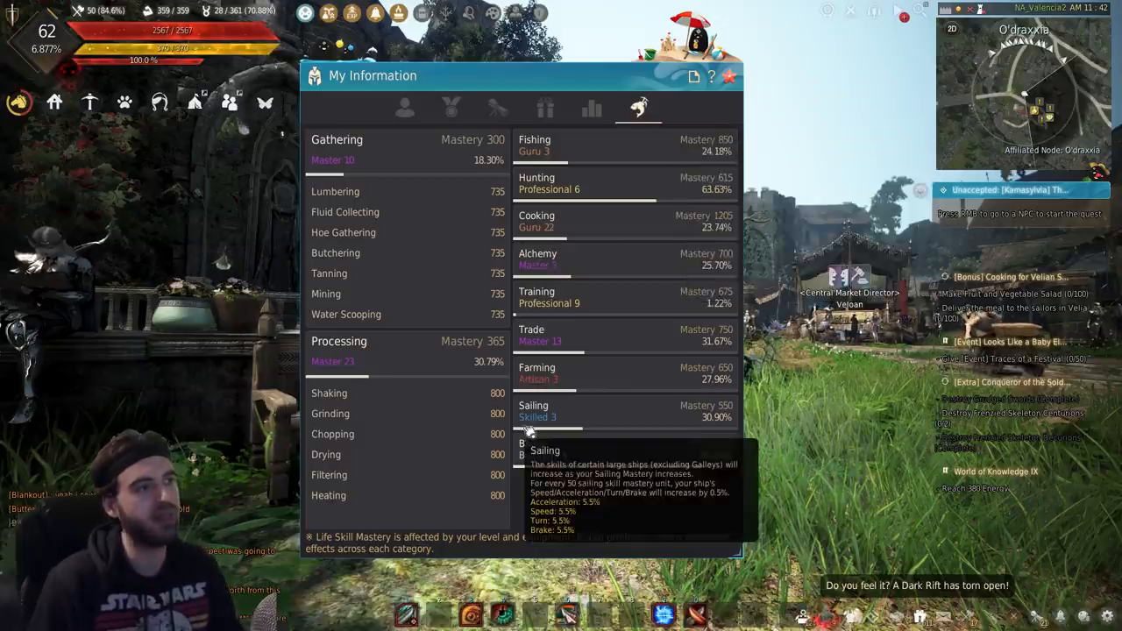
key("Escape")
key("Escape")
key("Escape")
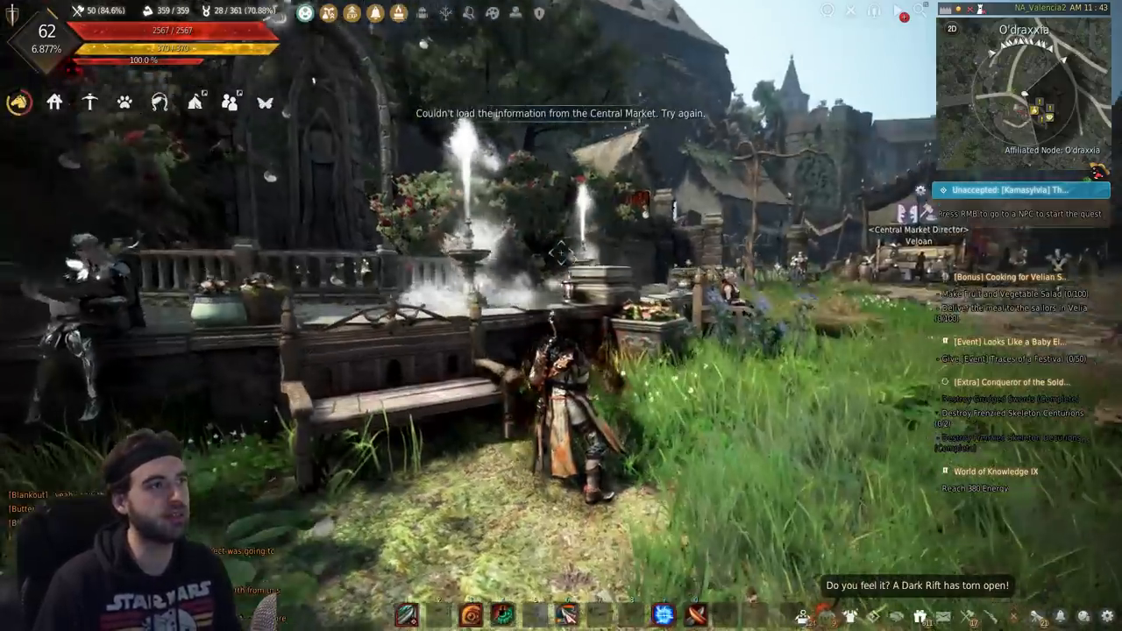
key("Escape")
left_click(79, 77)
left_click(649, 223)
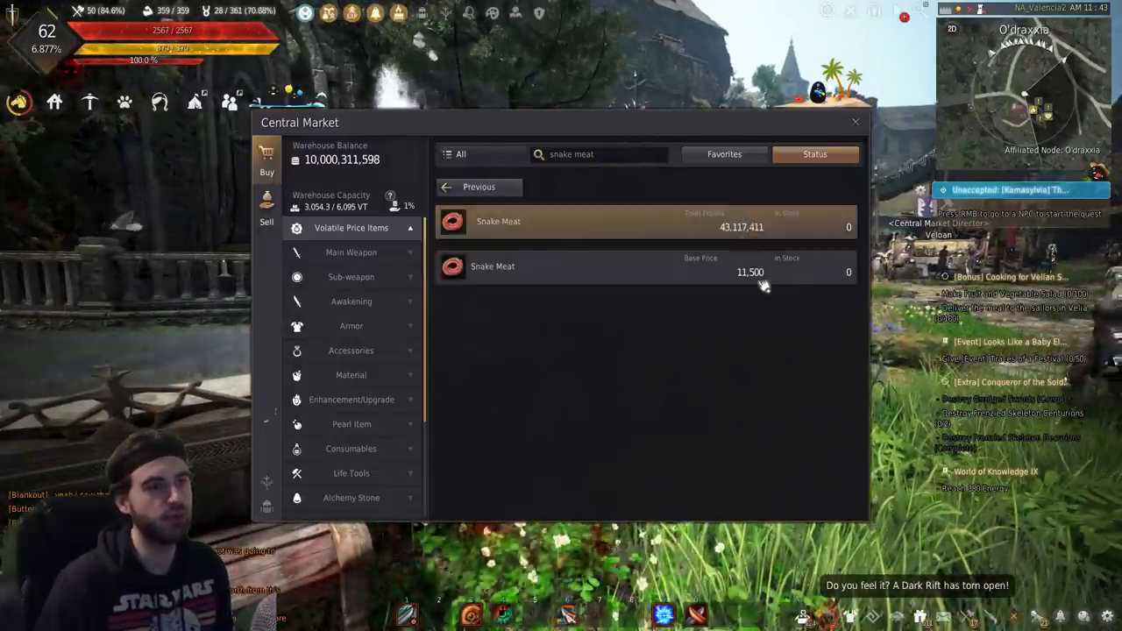
left_click(764, 272)
key("alt+Tab")
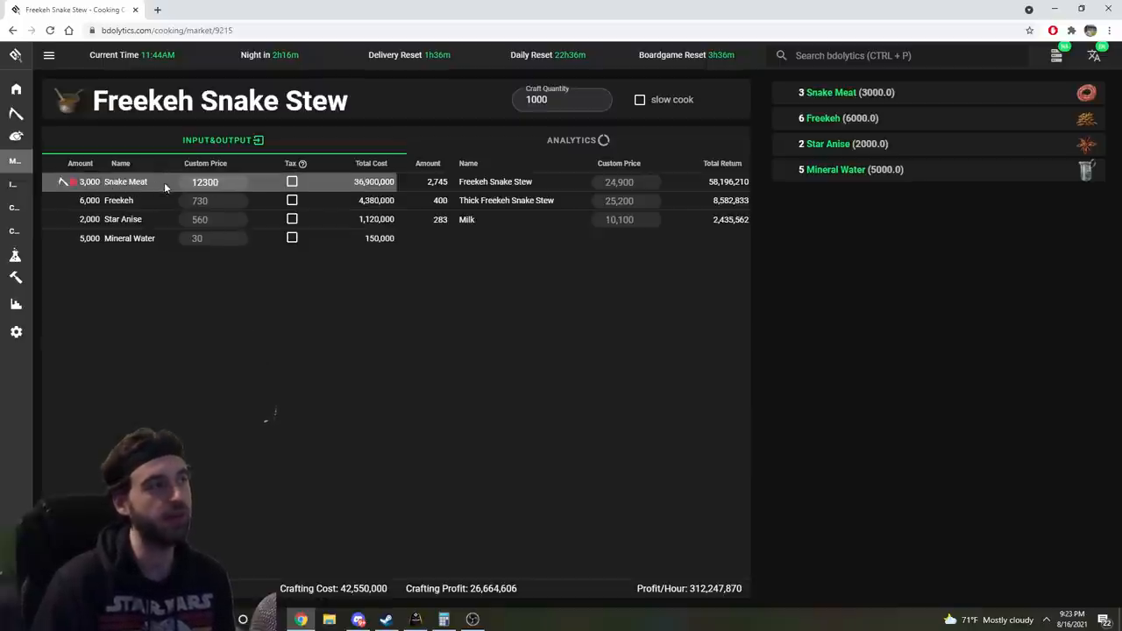
Factor tax into Snake Meat cost and view the stew's profit analytics versus the ingredient table
left_click(292, 182)
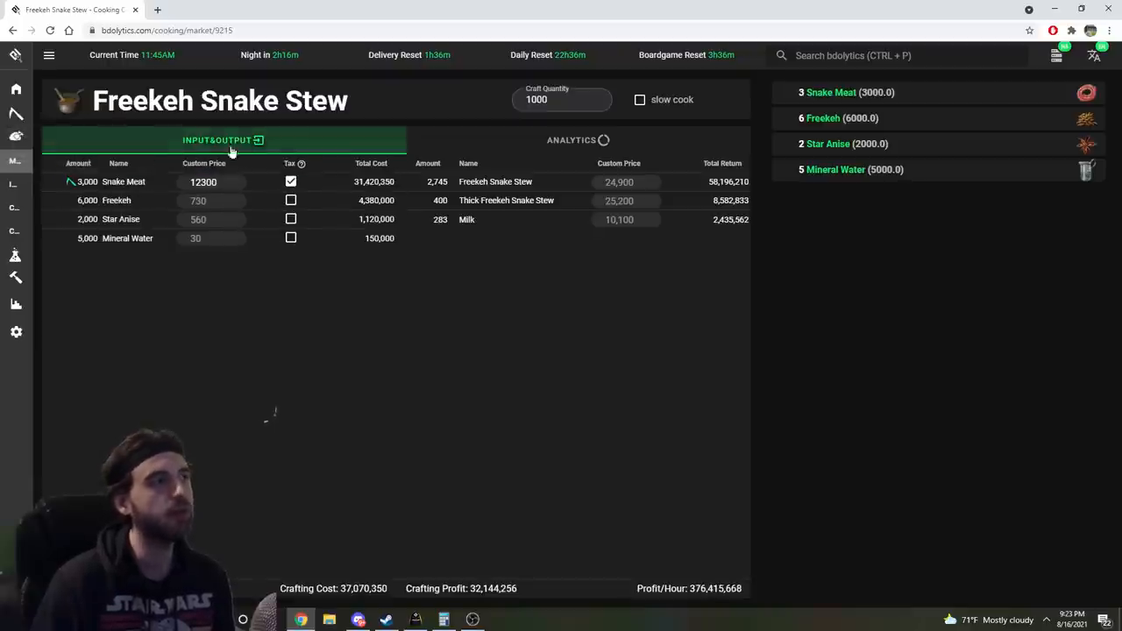
left_click(529, 146)
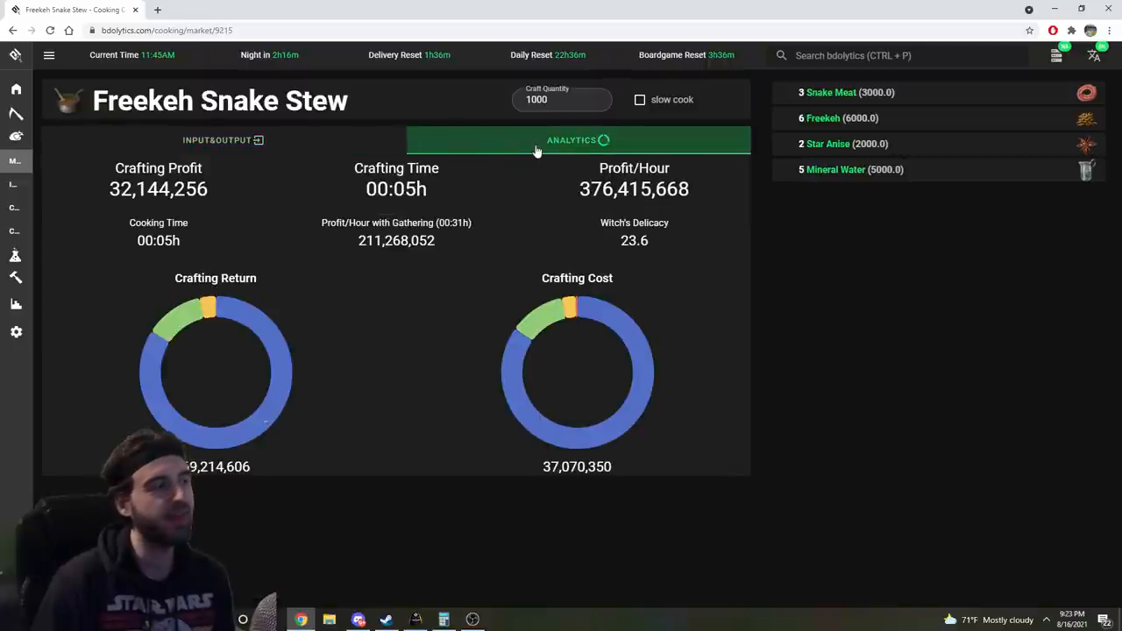
mouse_move(453, 223)
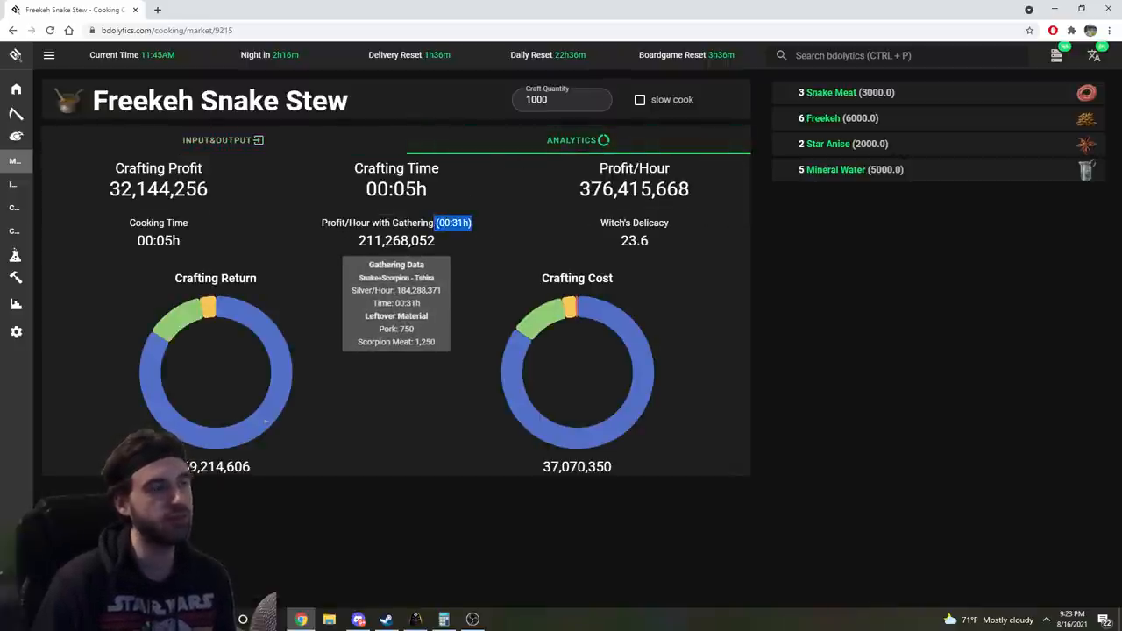
left_click(488, 226)
left_click(224, 140)
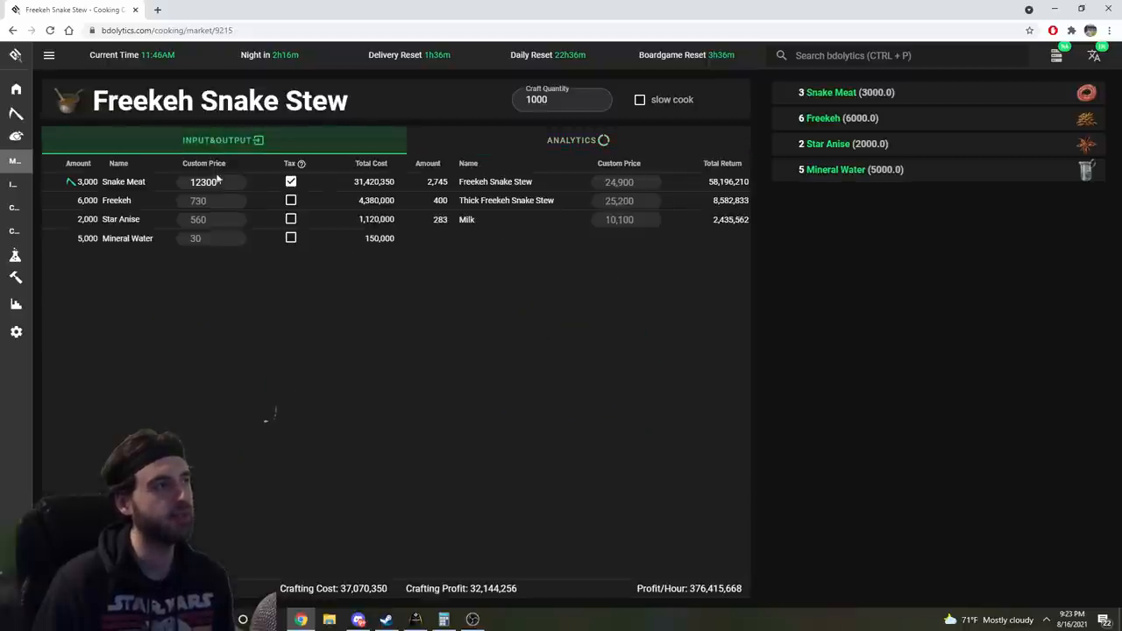
left_click(561, 99)
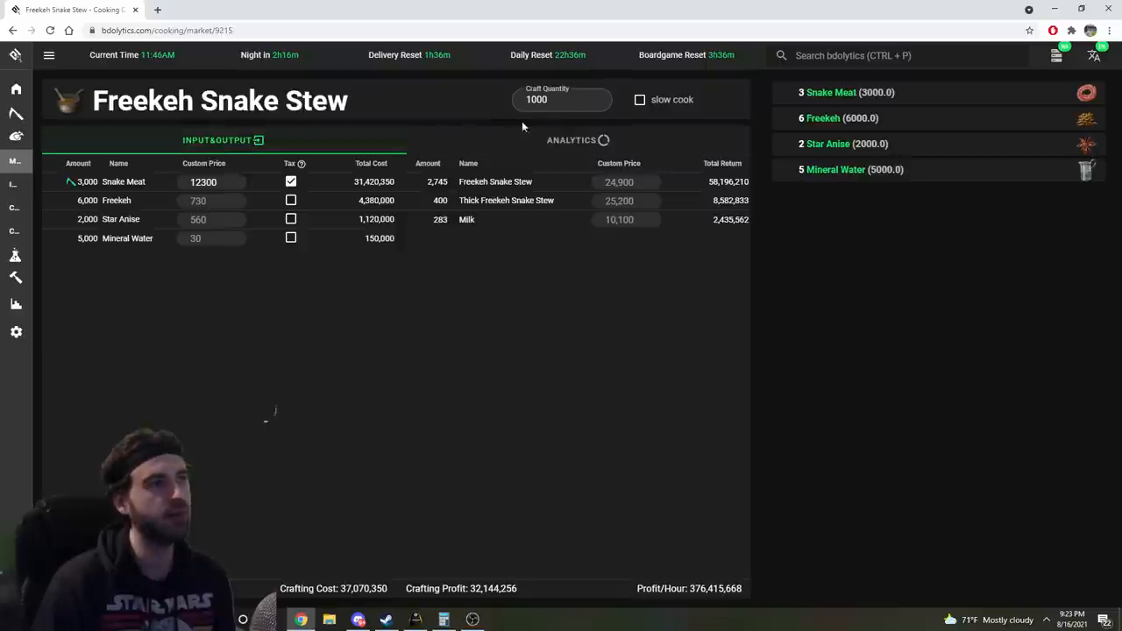
left_click(571, 139)
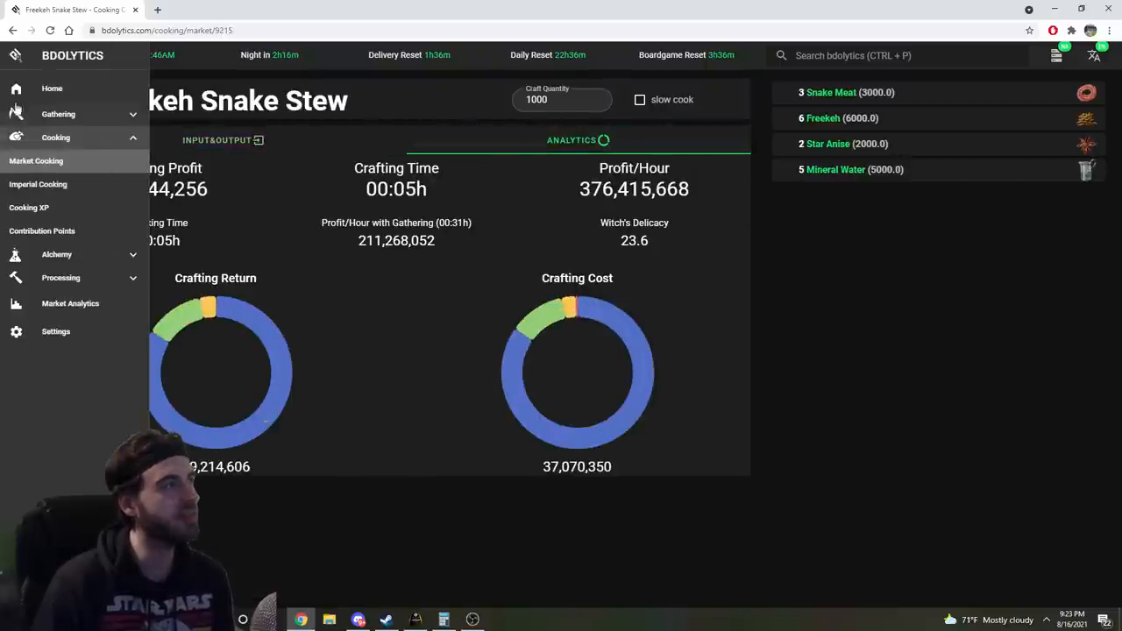
Revisit the stats settings, then show crafting analytics with the Profit/Hour with Gathering tooltip
left_click(51, 87)
left_click(561, 233)
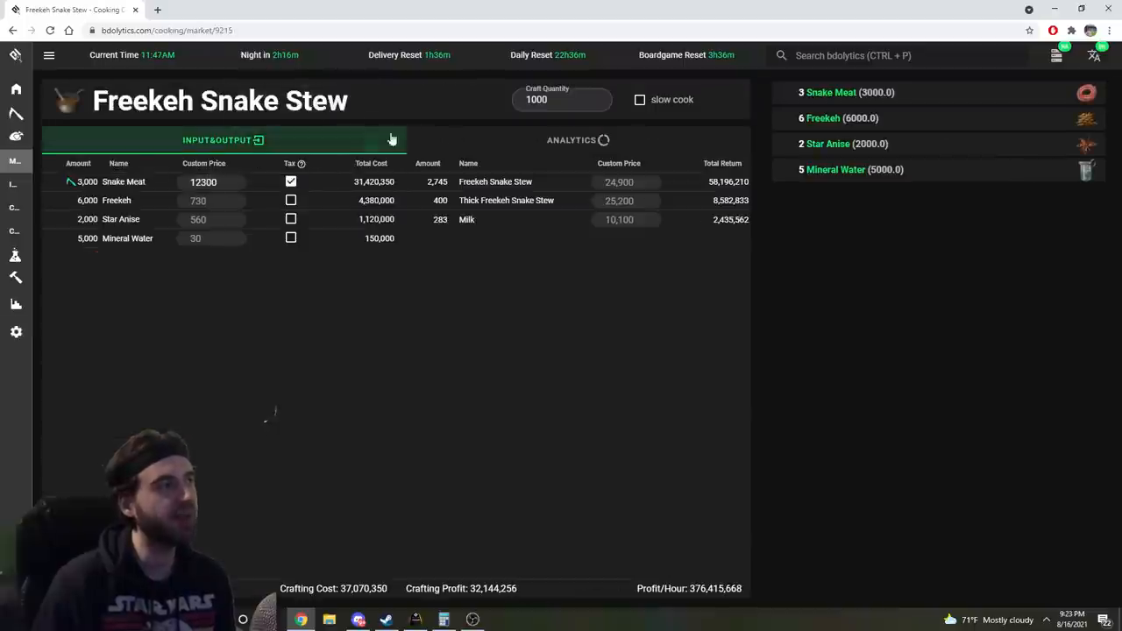
left_click(580, 144)
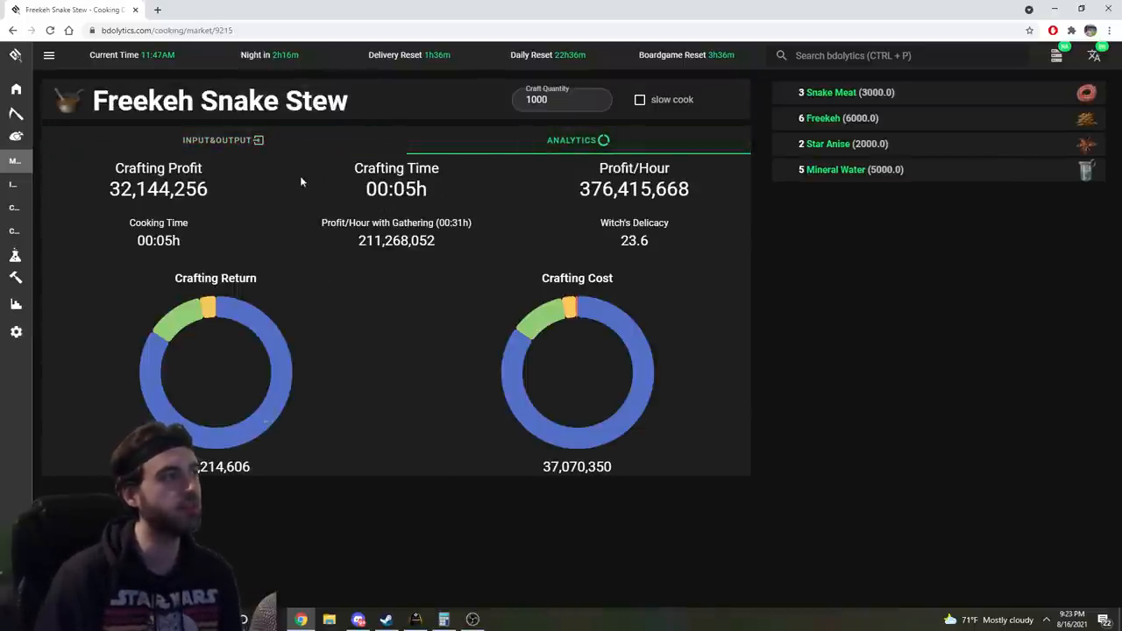
mouse_move(397, 240)
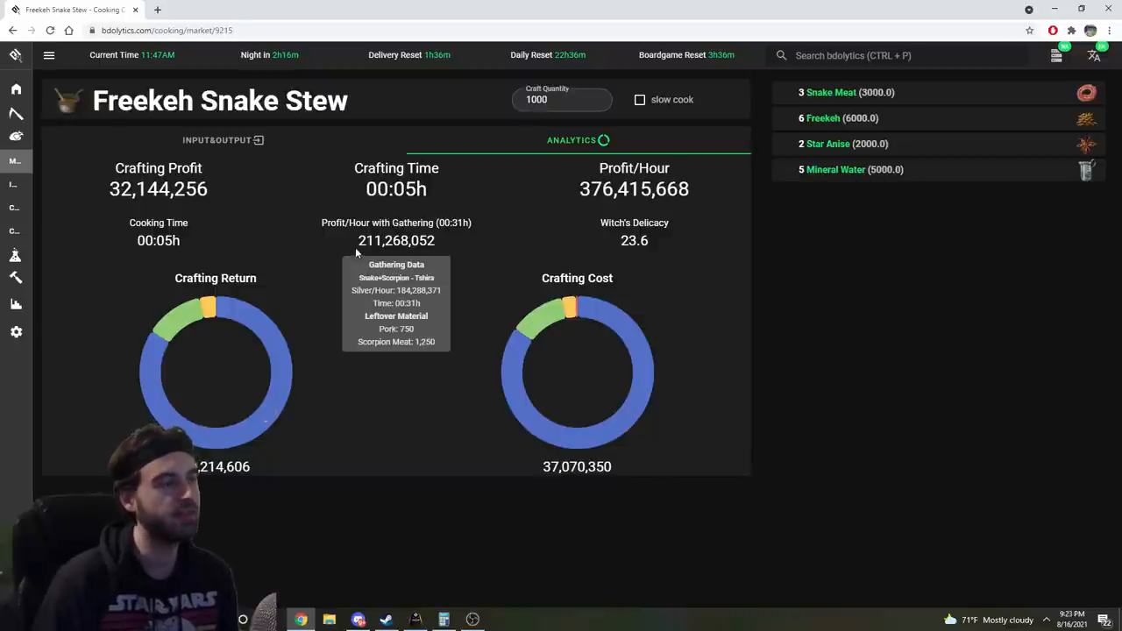
left_click_drag(357, 240, 387, 241)
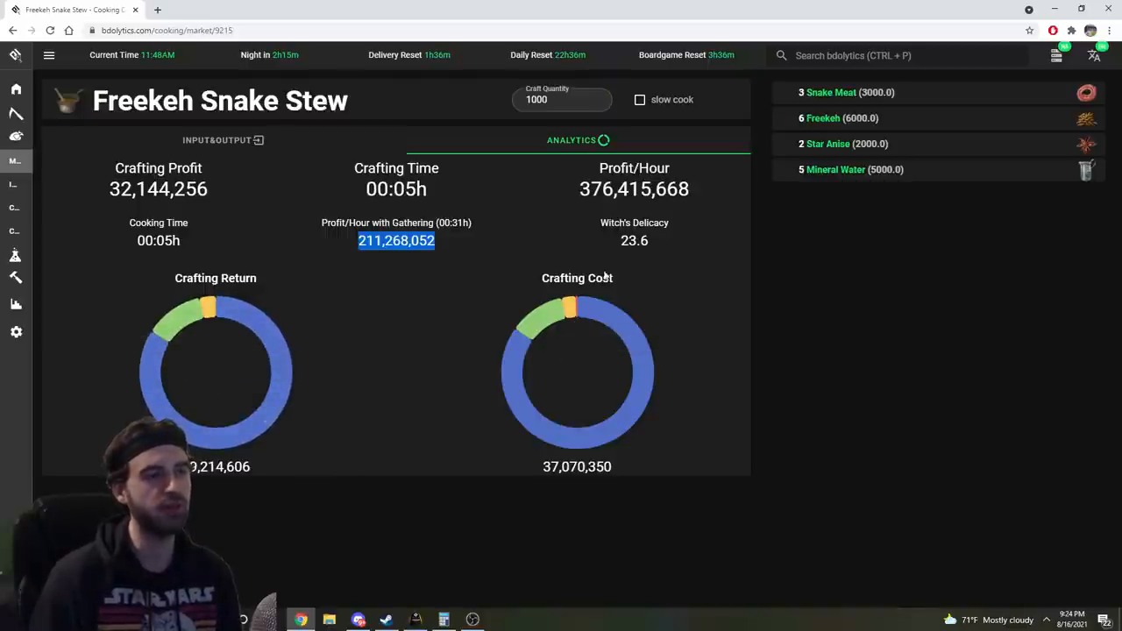
left_click(566, 239)
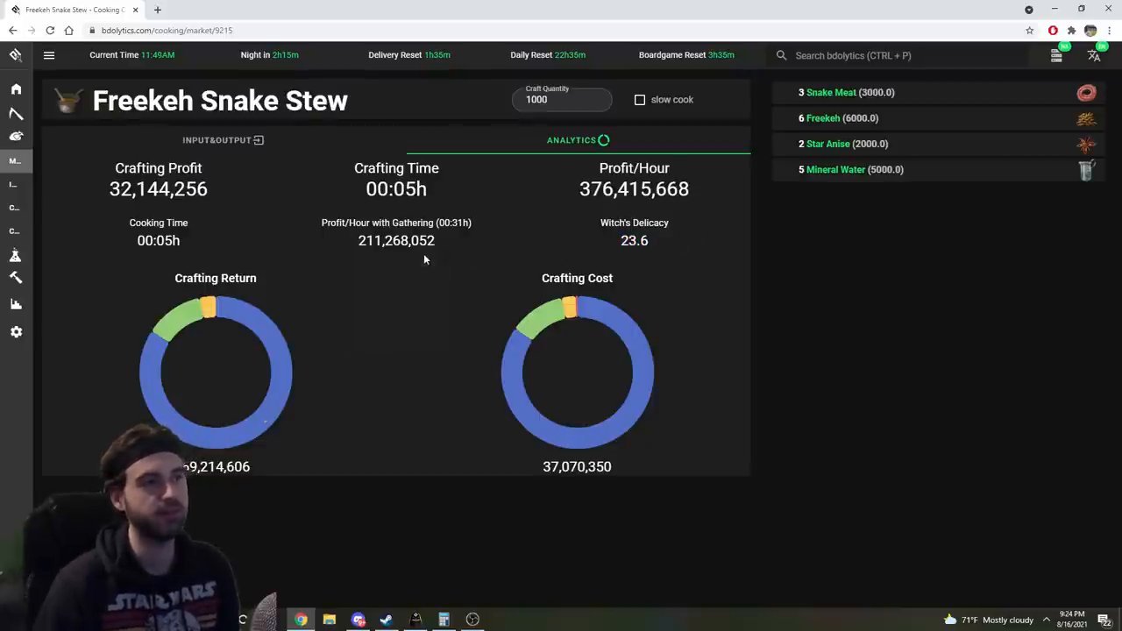
Rank Imperial Cooking boxes by Profit per Box, then show the Cooking XP calculator for Valencia Meal
left_click(35, 185)
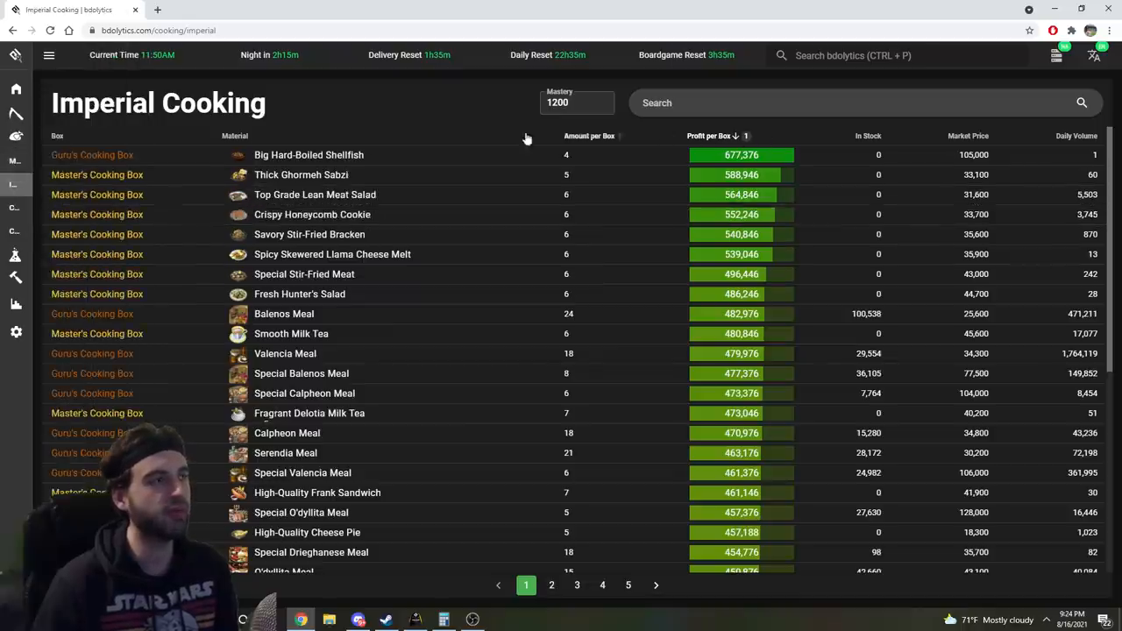
left_click(741, 136)
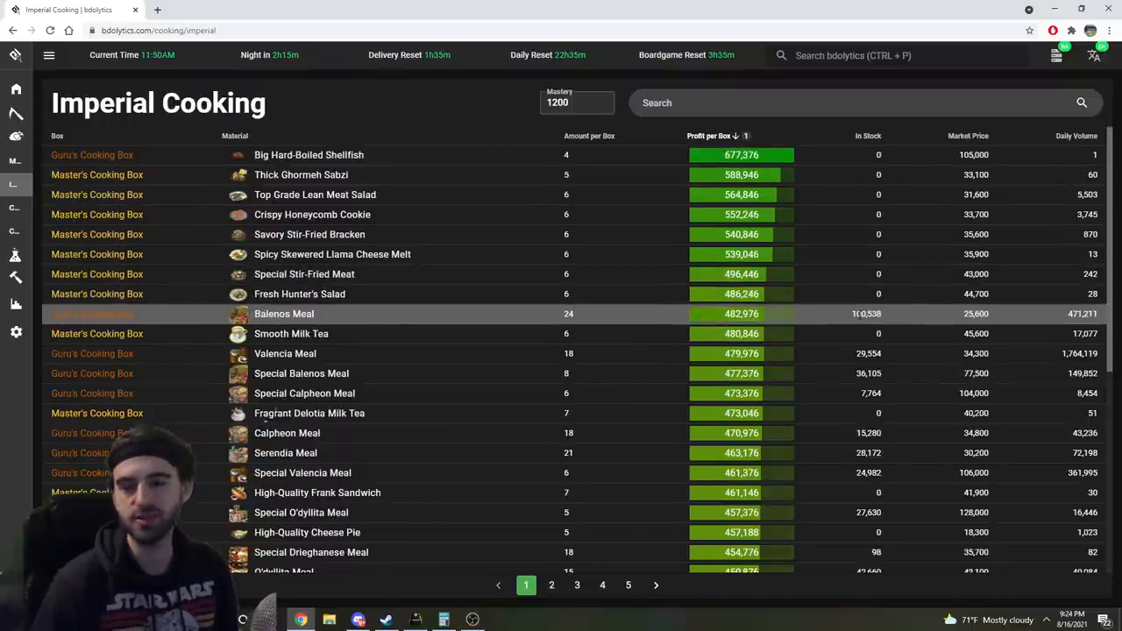
left_click(35, 208)
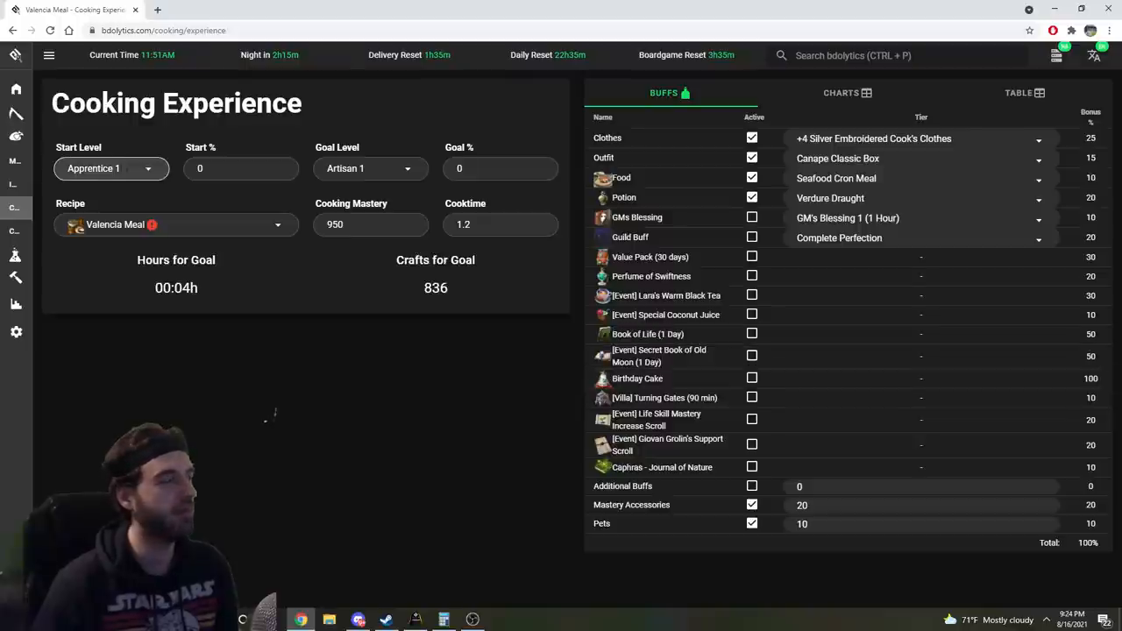
Show the Contribution Points estimate of 85:55h and 23,748 byproducts from 361 to 400 CP
left_click(378, 166)
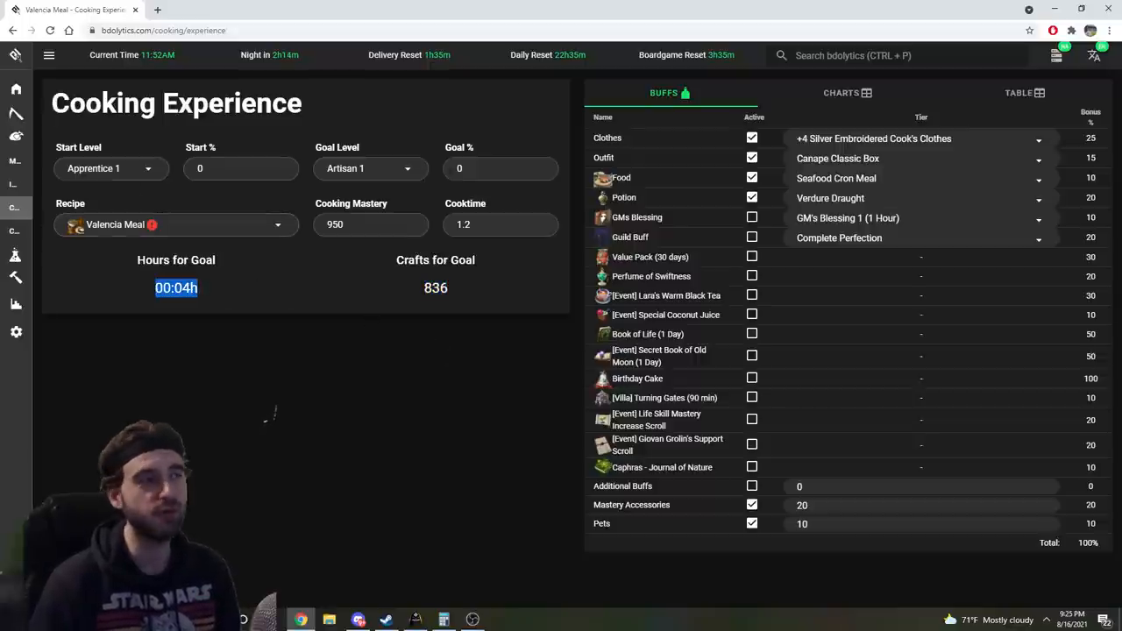
left_click(40, 231)
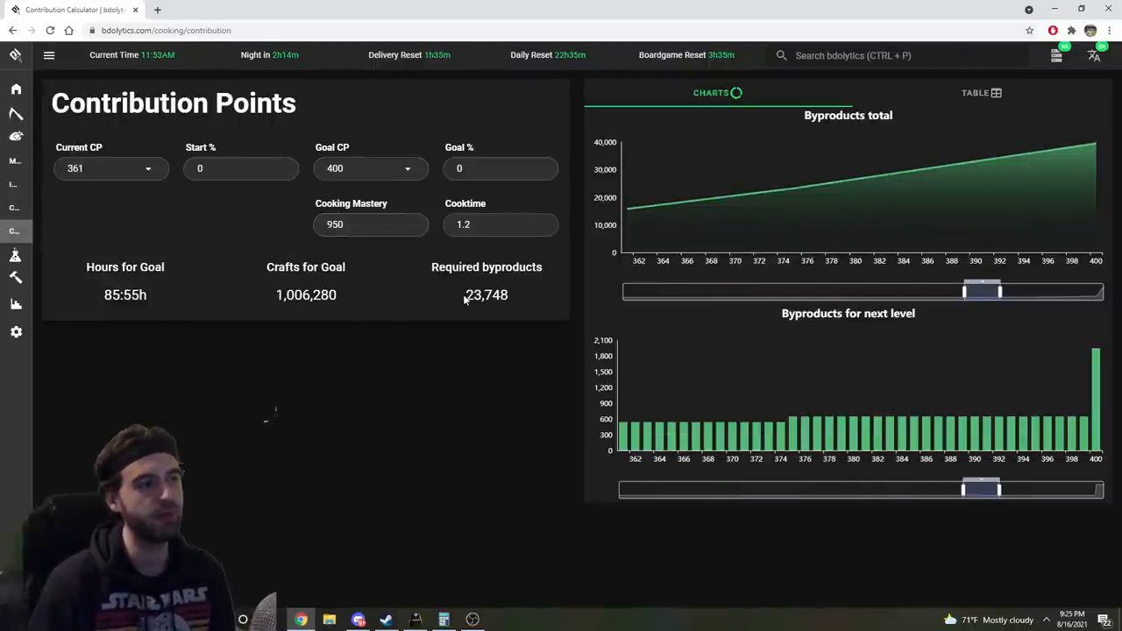
left_click_drag(98, 296, 198, 296)
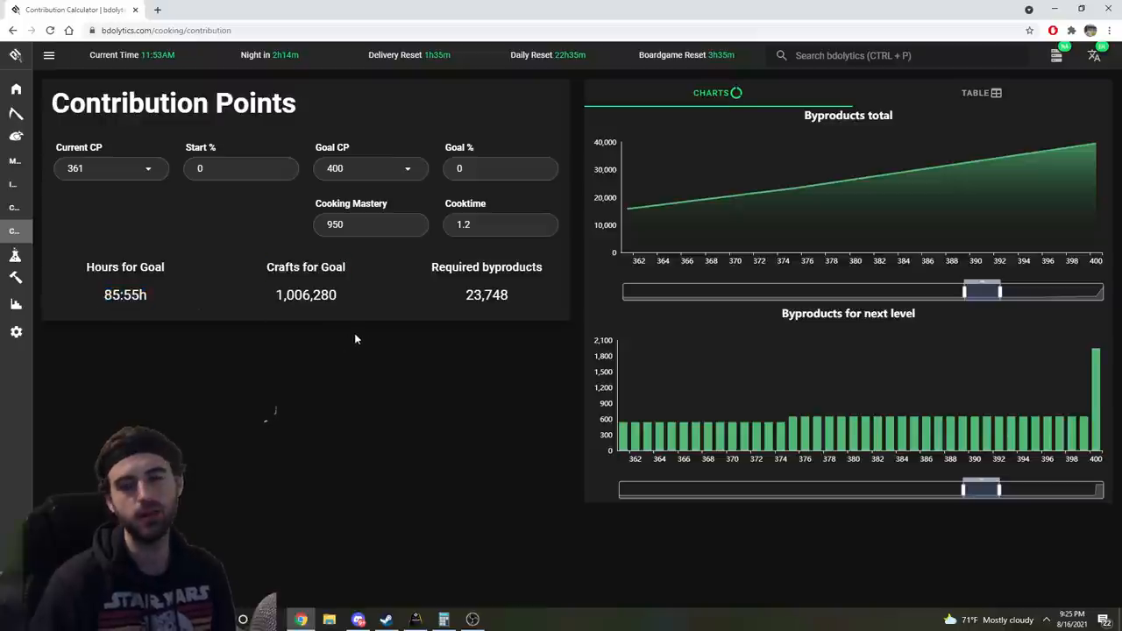
Review Elixir of Amity alchemy profit with market tax applied to Lizard Blood
left_click(15, 255)
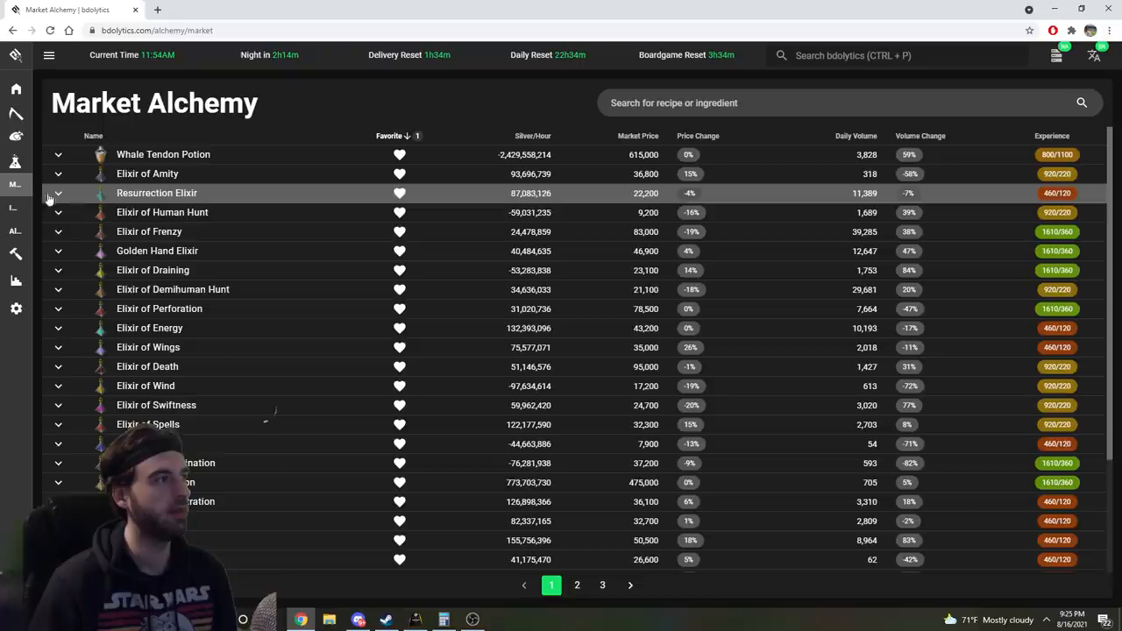
left_click(147, 174)
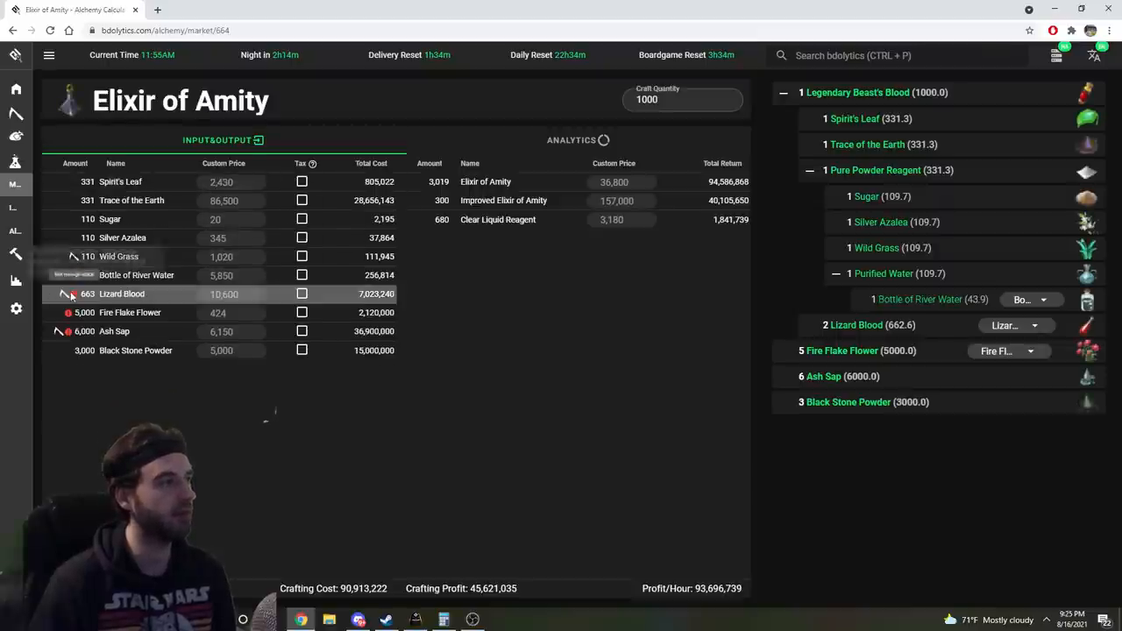
left_click(301, 294)
left_click(572, 140)
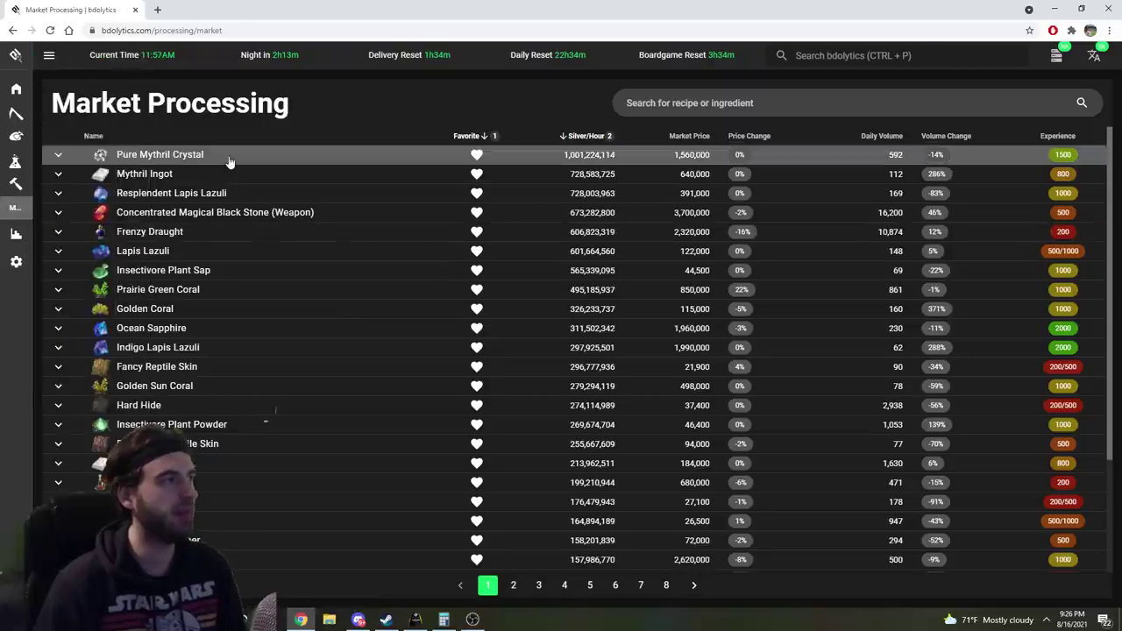
Review Pure Mythril Crystal processing (~1.86 billion profit) with Wild Grass tax and gathering-time analytics
left_click(230, 161)
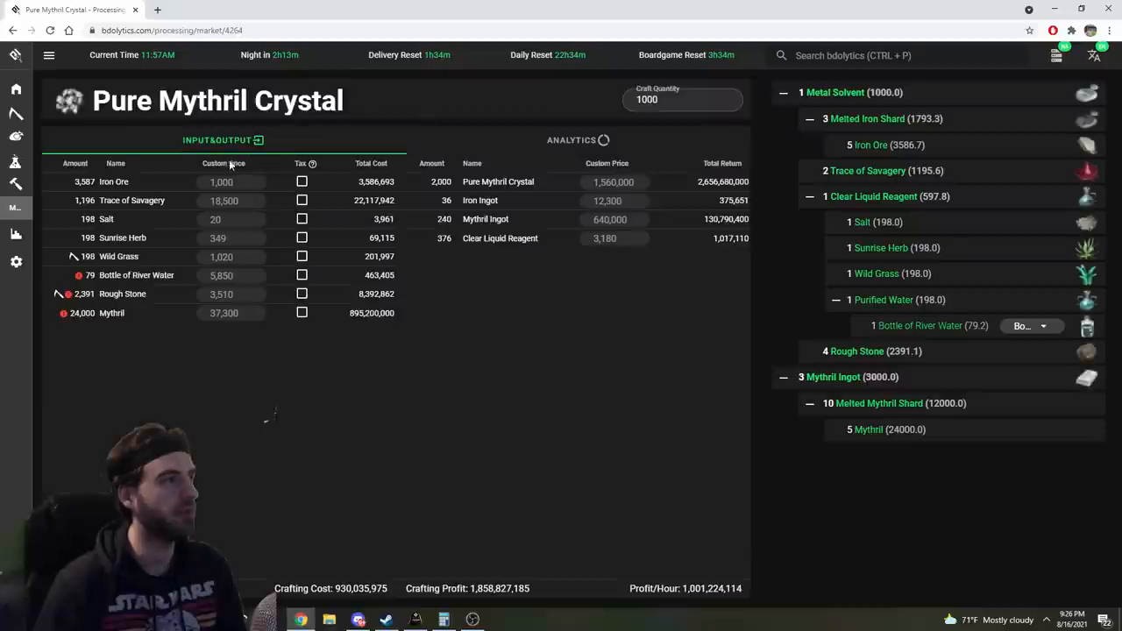
left_click(301, 256)
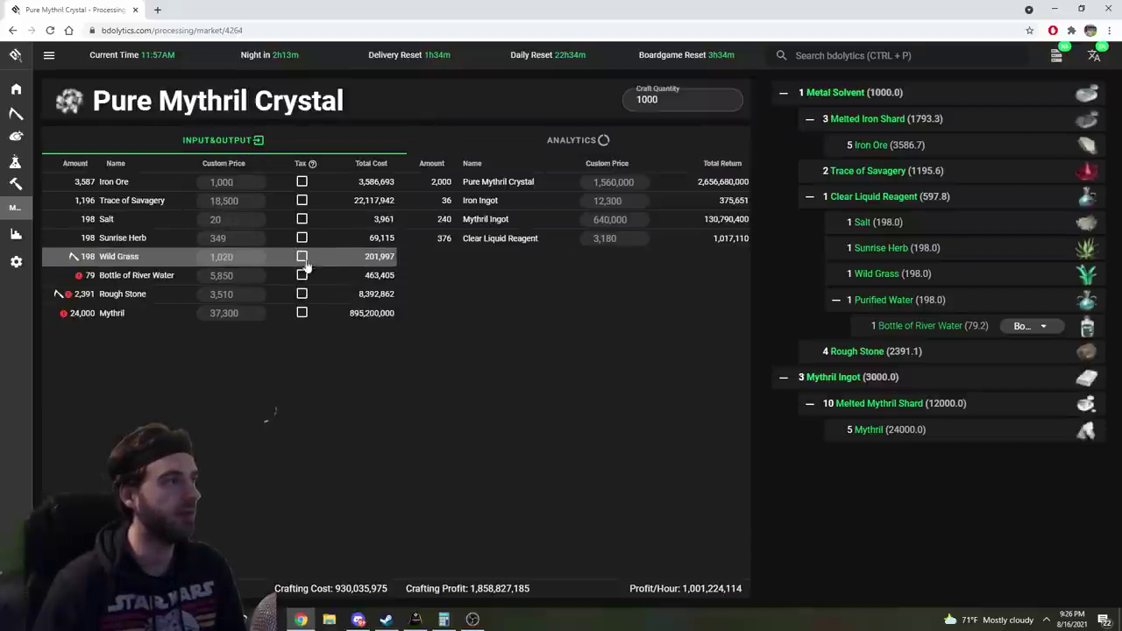
left_click(574, 140)
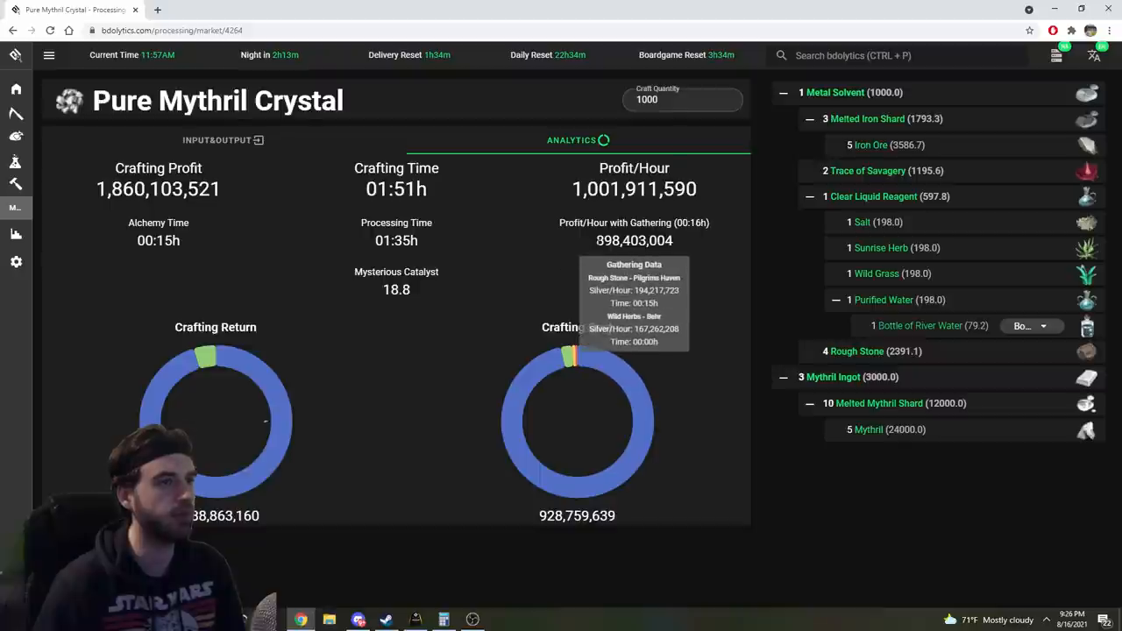
left_click(223, 139)
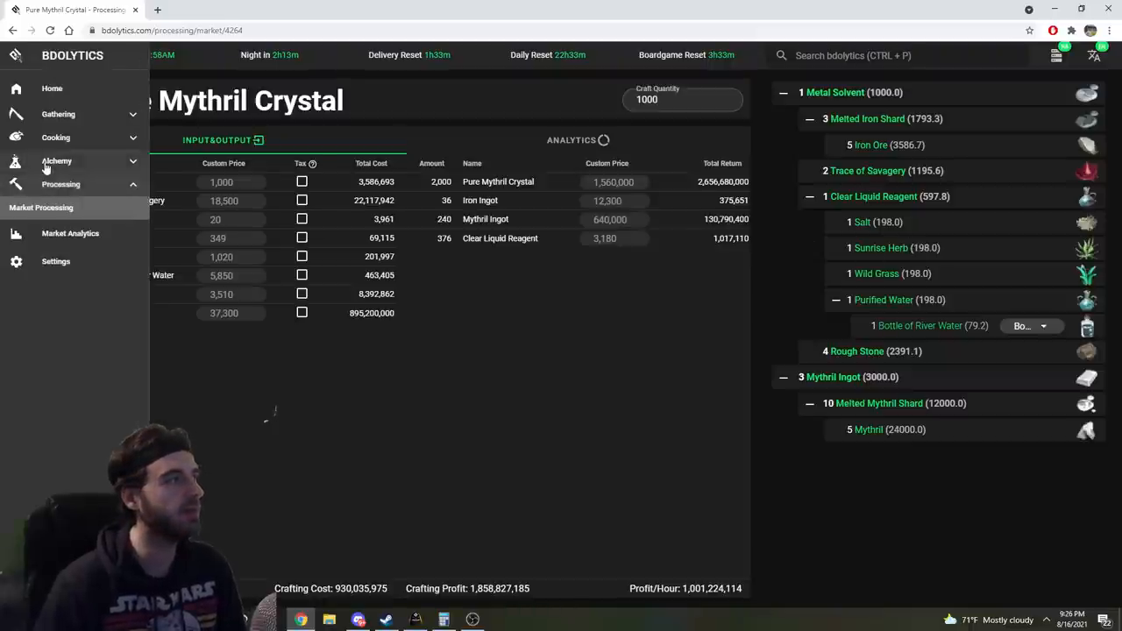
Return to the BDOlytics home page via the navigation sidebar
left_click(56, 161)
left_click(35, 186)
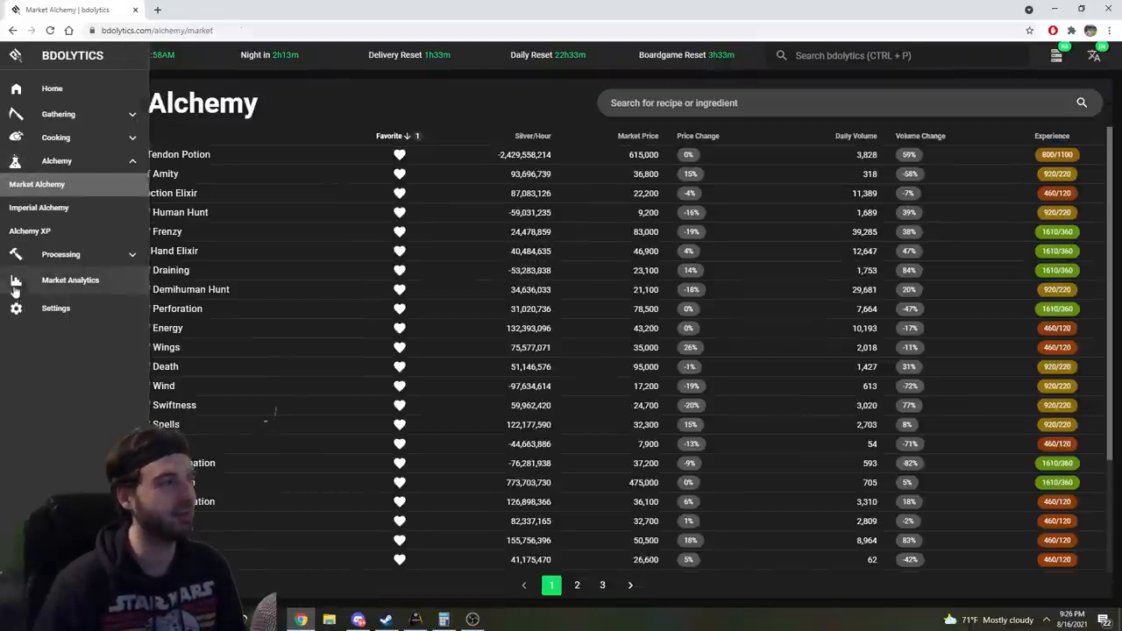
left_click(71, 280)
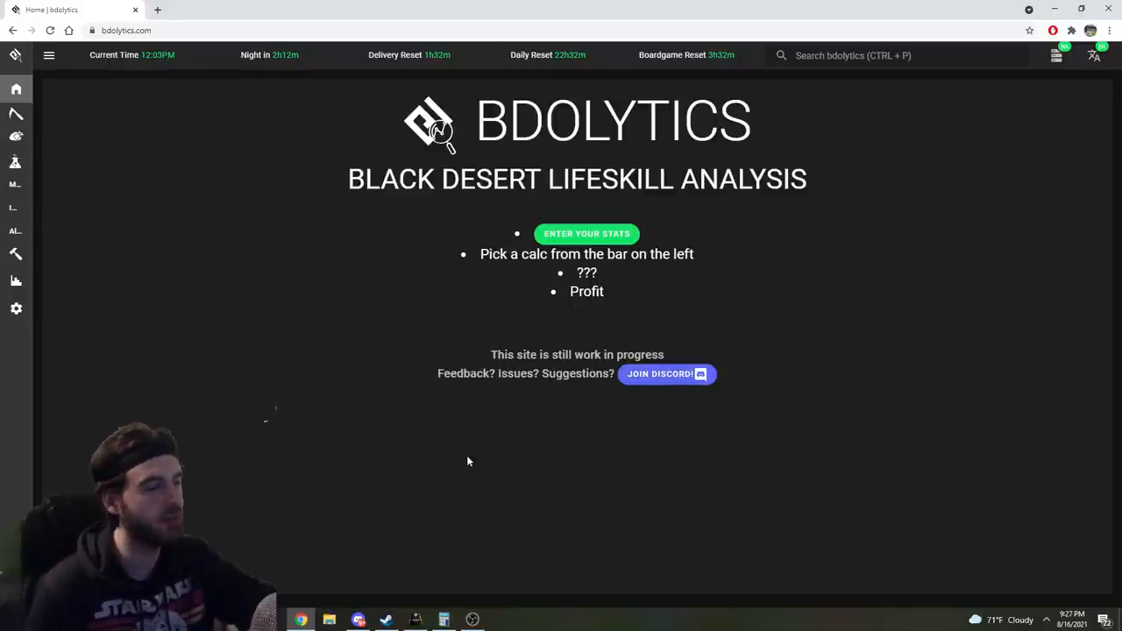
key("alt+Tab")
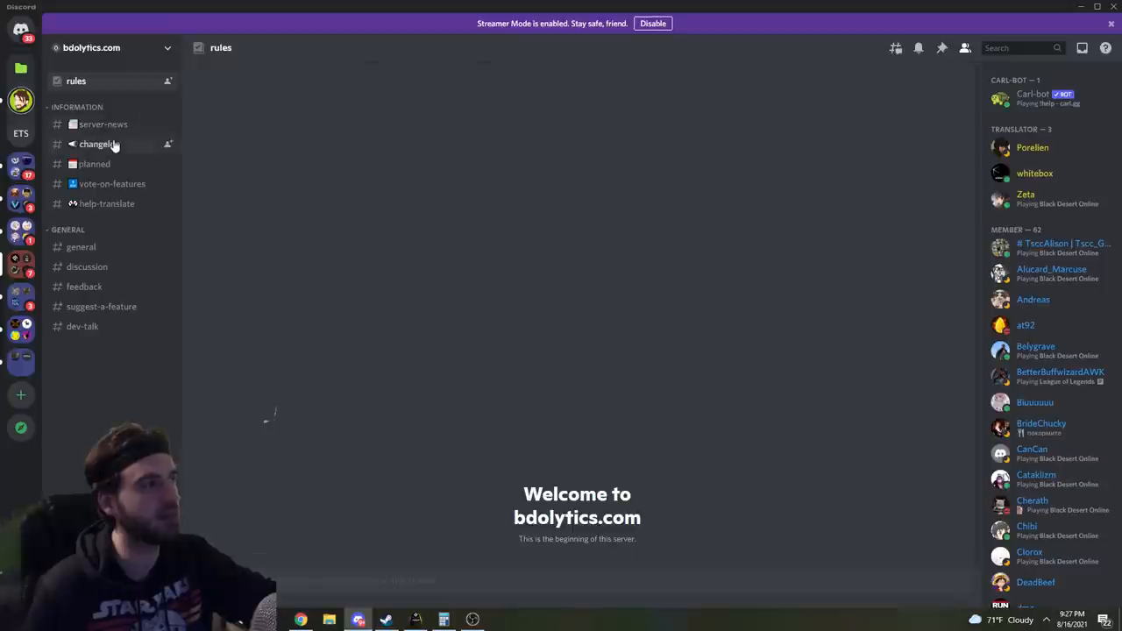
left_click(114, 145)
scroll(398, 273, "down", 3)
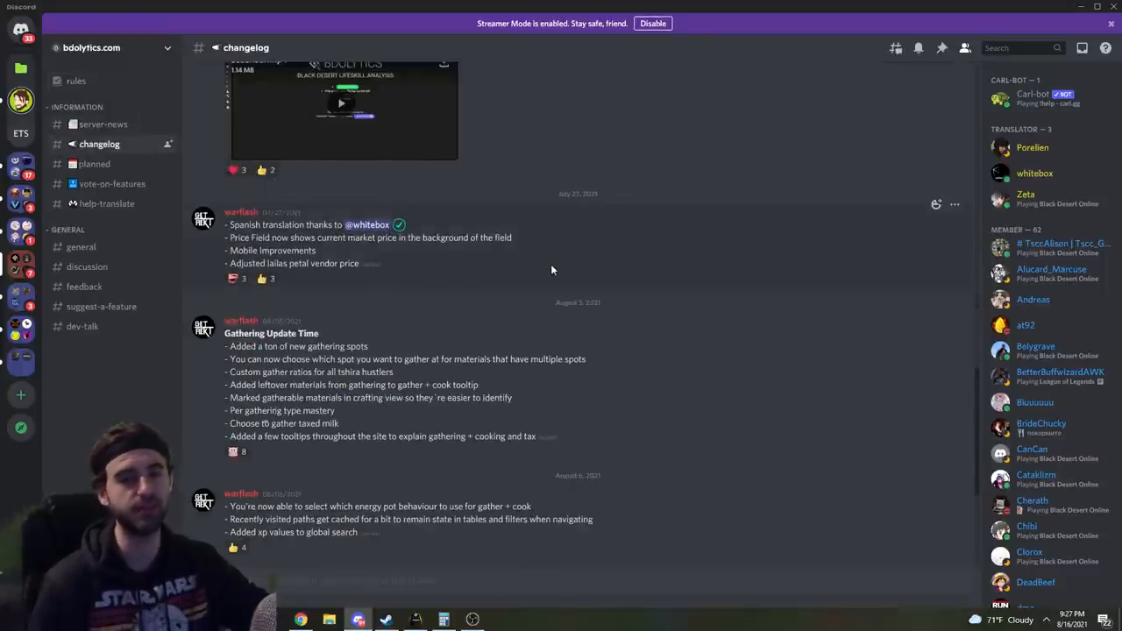
key("alt+Tab")
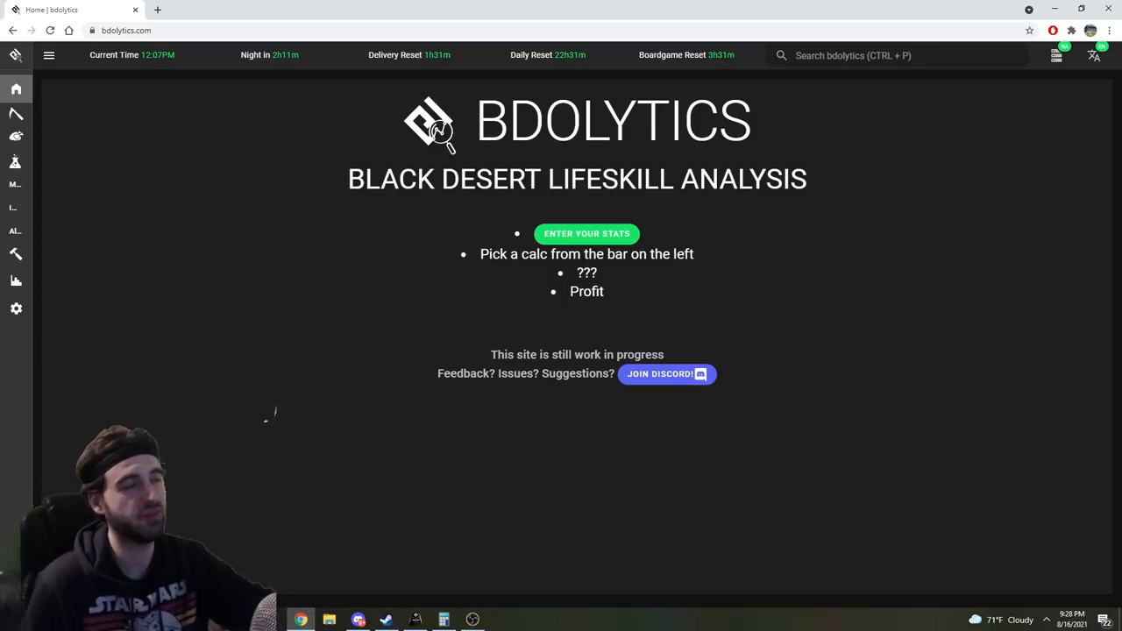
Switch to Black Desert Online and turn the camera as the character runs to the O'draxxia garden
left_click(444, 619)
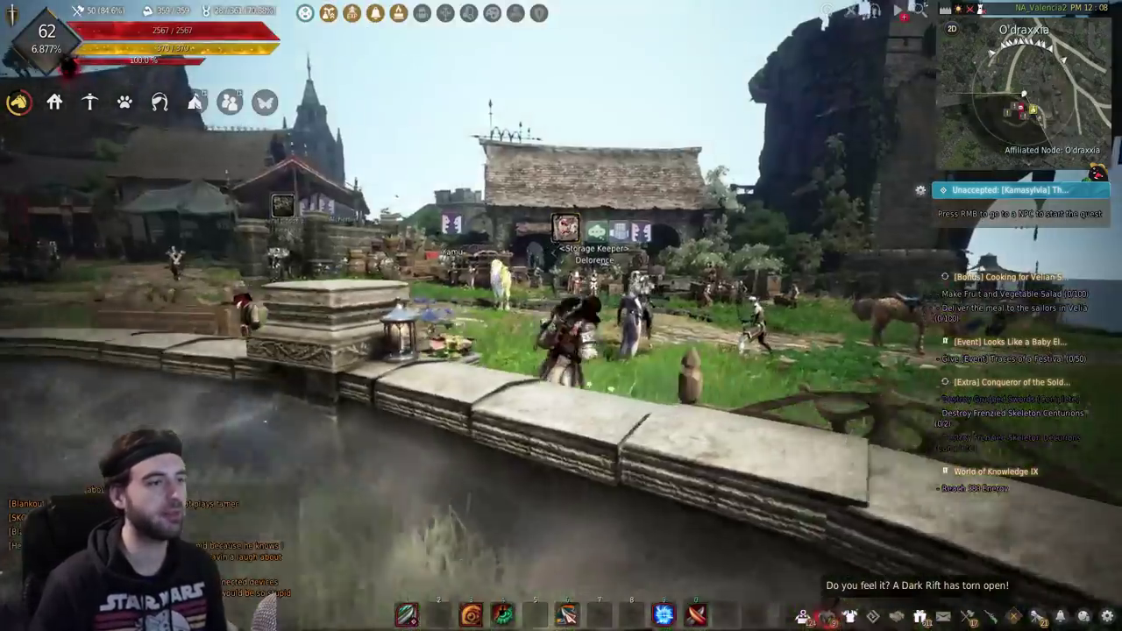
left_click_drag(561, 316, 351, 315)
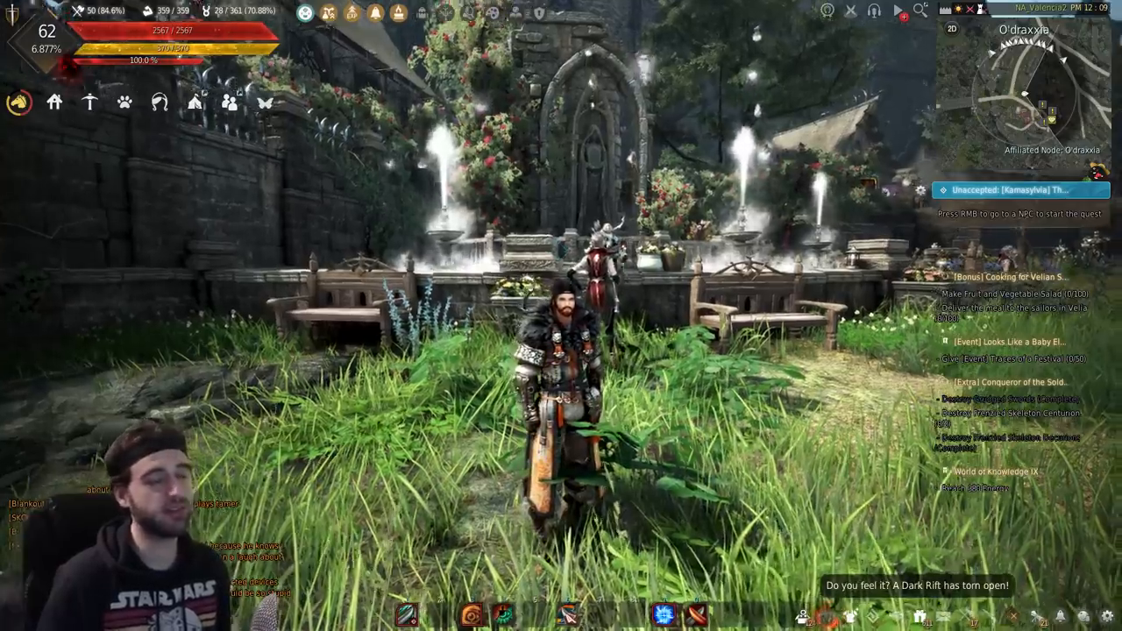
left_click_drag(560, 316, 438, 315)
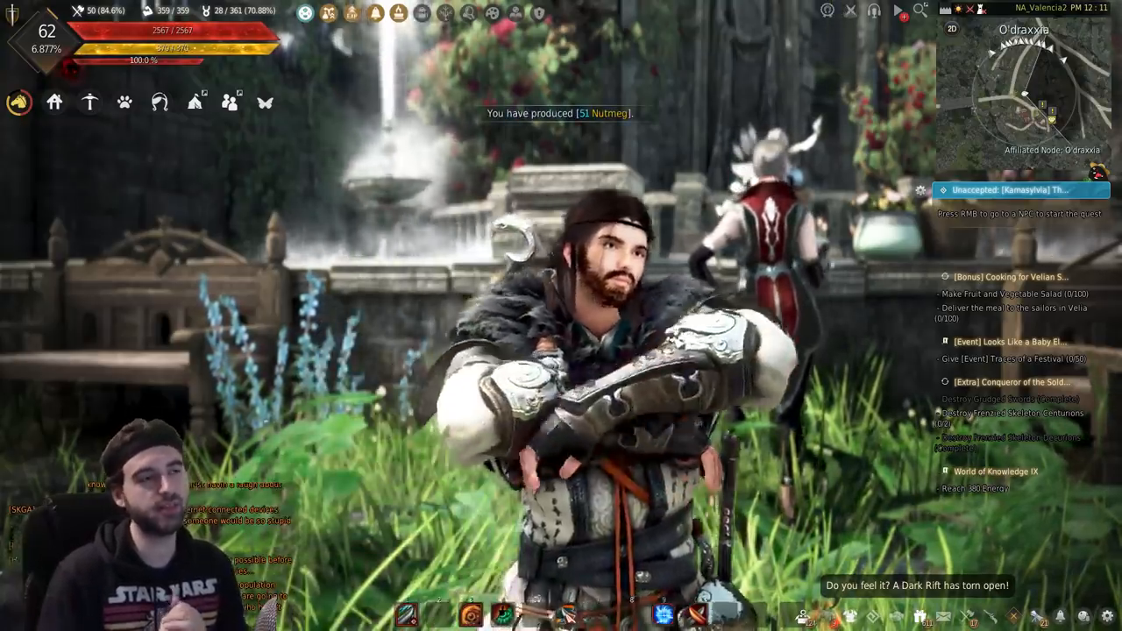
key("alt+Tab")
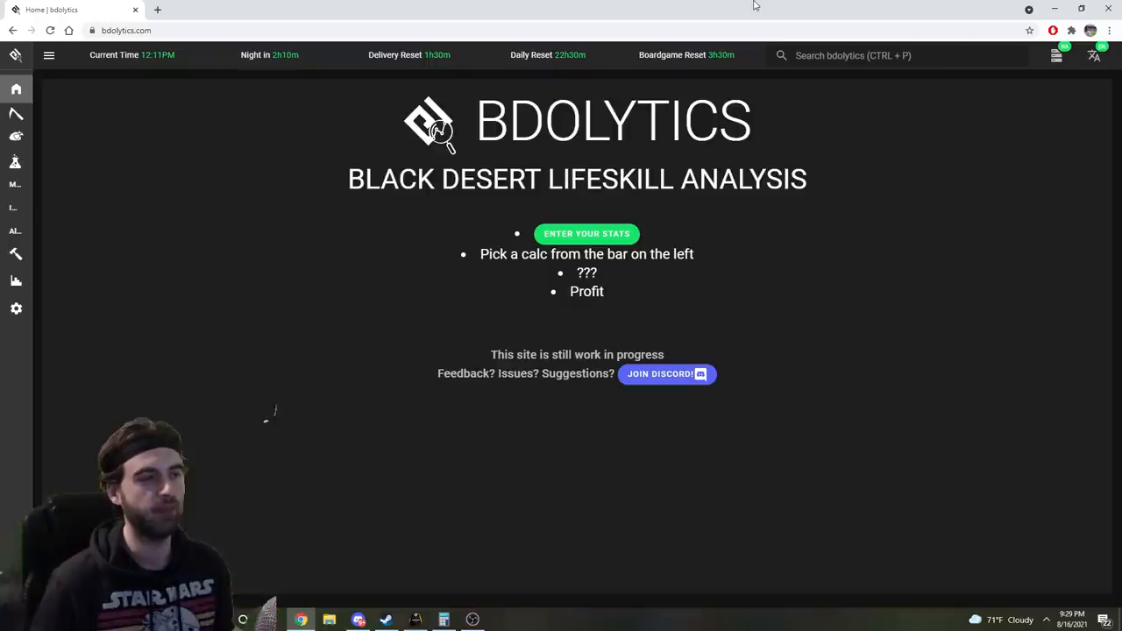
left_click(400, 619)
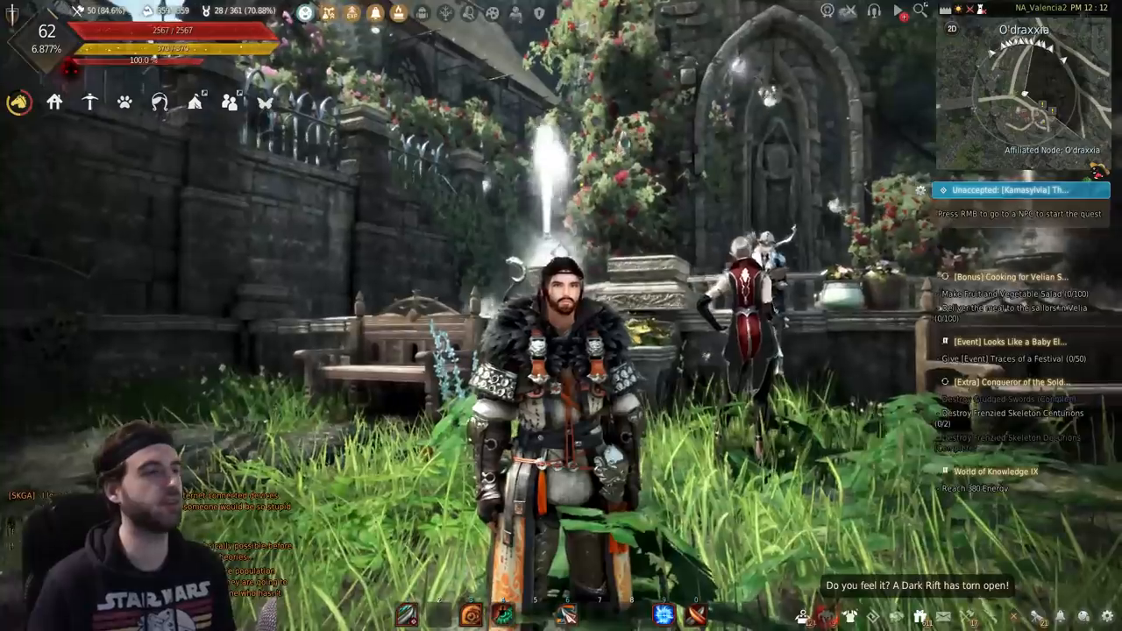